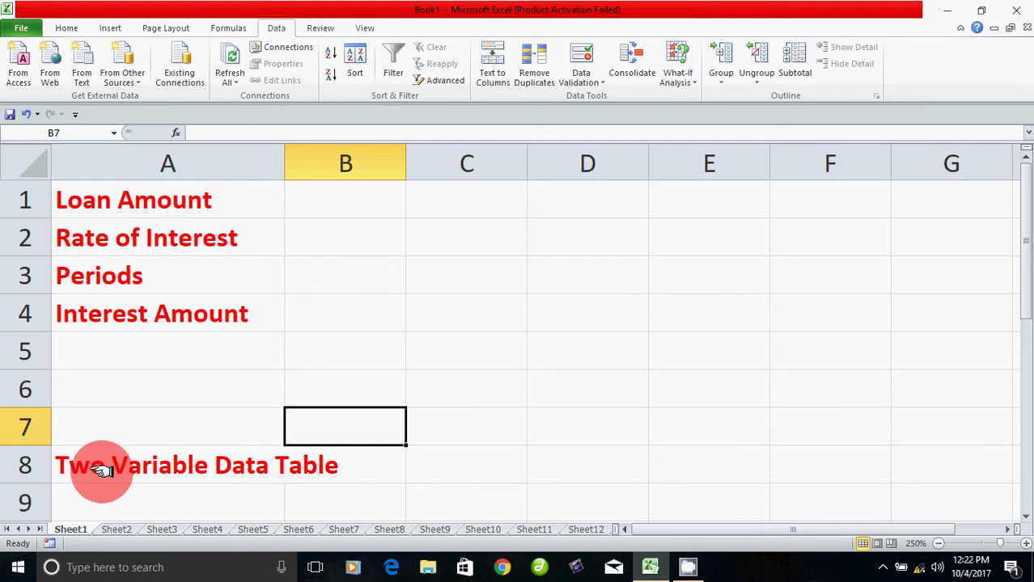
# Highlight the Two Variable Data Table heading across columns A and B
pyautogui.click(195, 473)
pyautogui.click(324, 471)
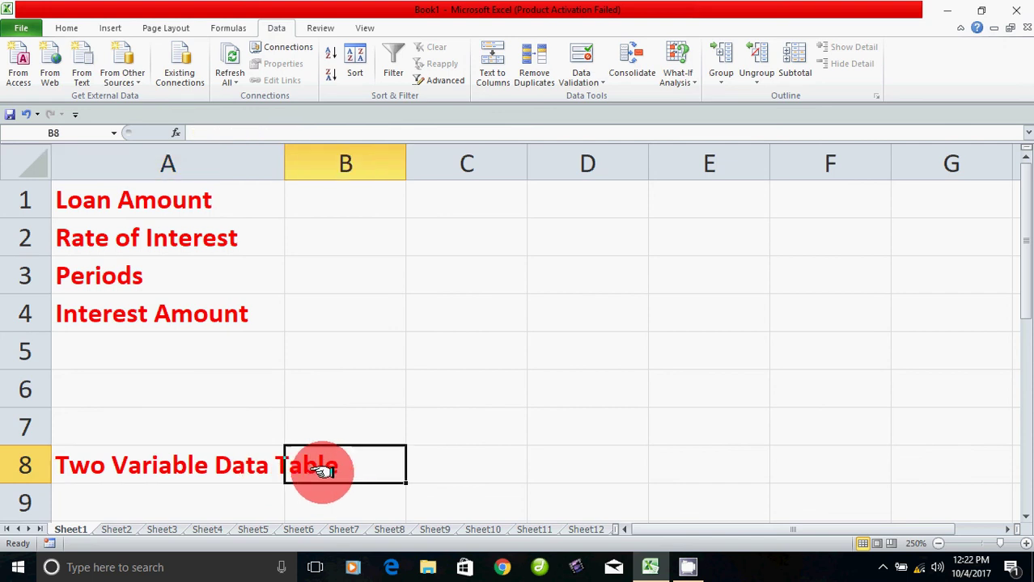
pyautogui.click(114, 473)
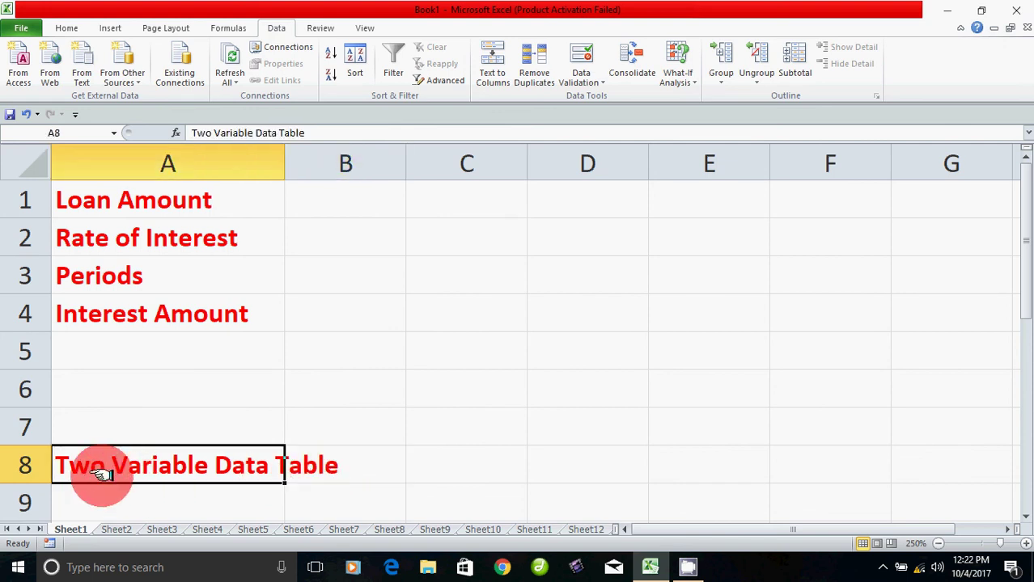
pyautogui.click(303, 465)
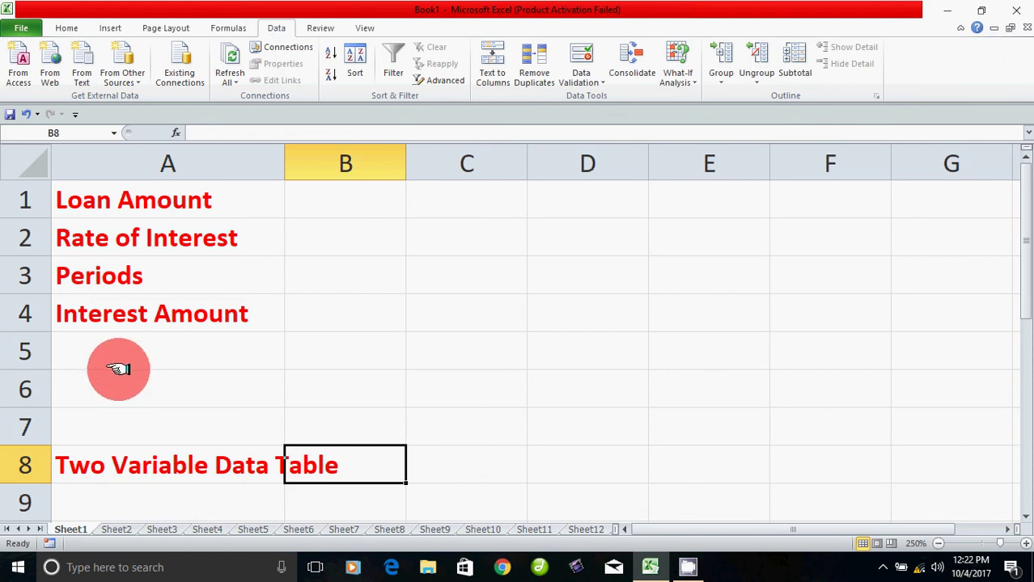
pyautogui.click(122, 388)
pyautogui.click(87, 468)
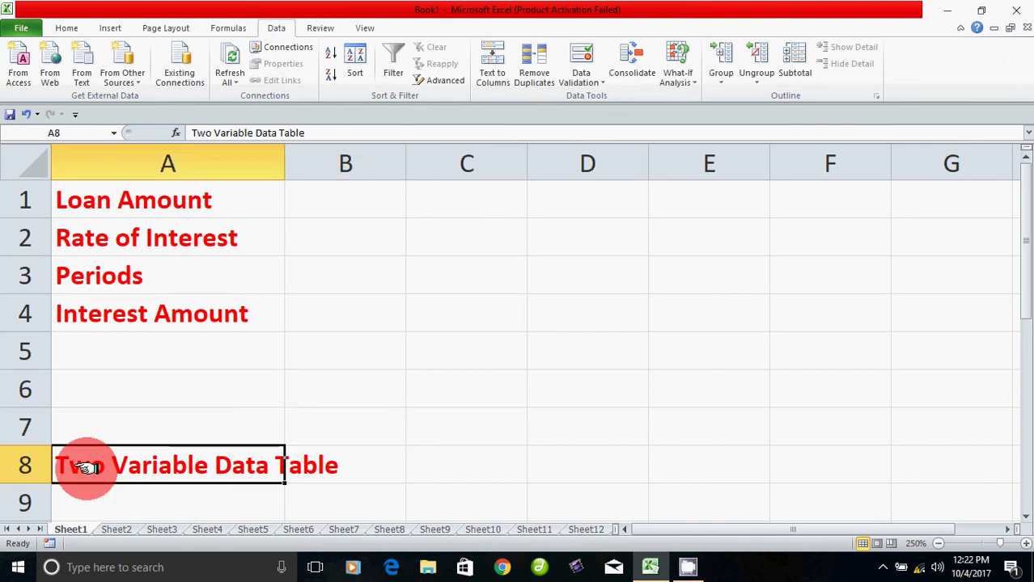
pyautogui.moveTo(87, 467); pyautogui.dragTo(303, 473)
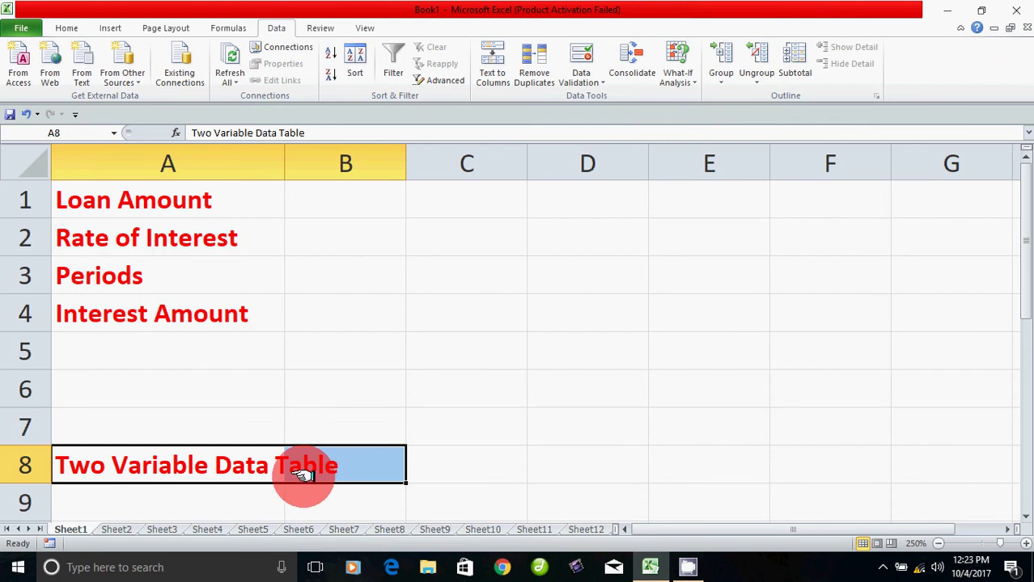
pyautogui.click(394, 470)
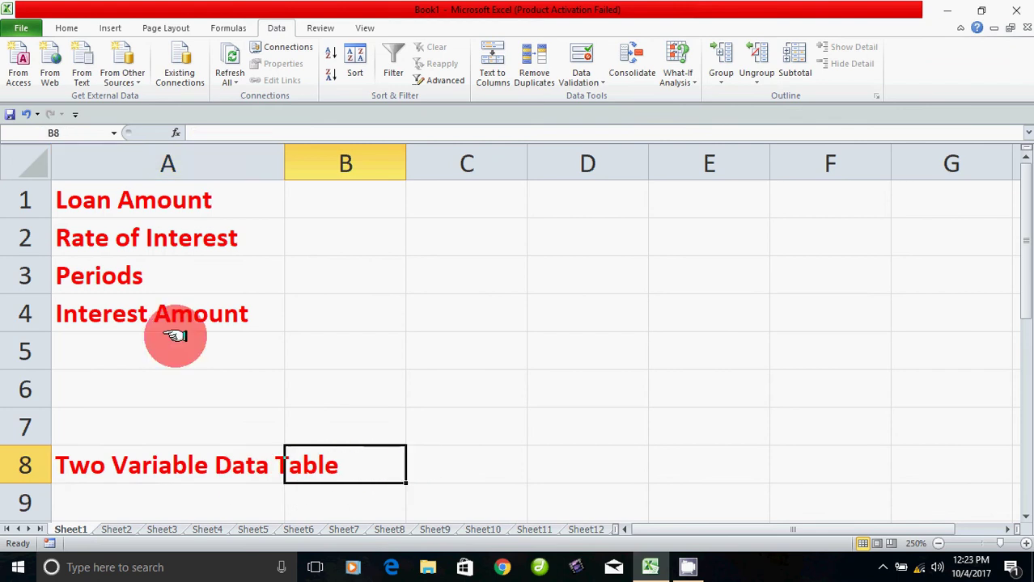
# Go over the input labels Rate of Interest, Periods and Interest Amount in column A
pyautogui.moveTo(185, 201); pyautogui.dragTo(189, 310)
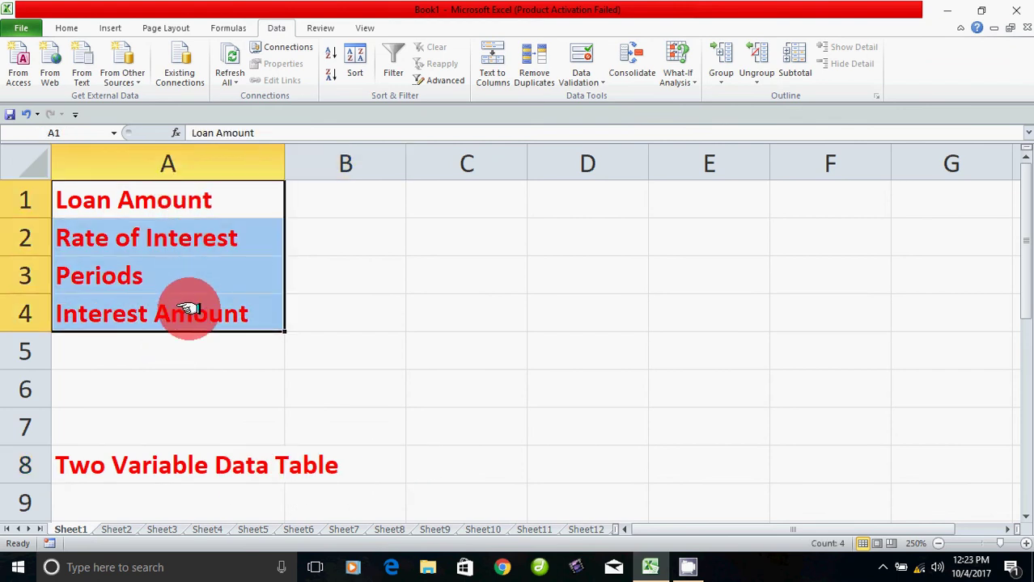
pyautogui.click(203, 234)
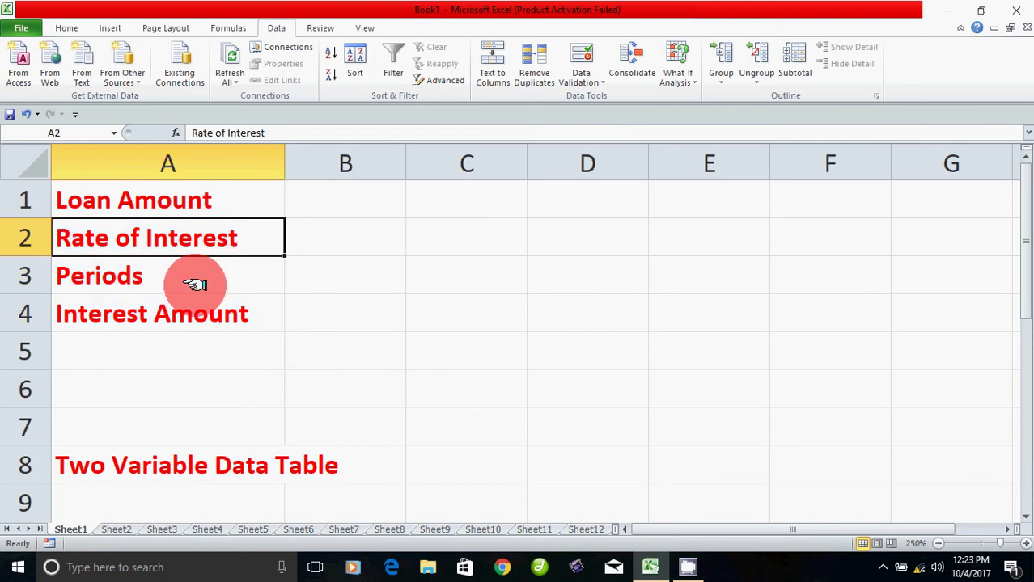
pyautogui.click(195, 286)
pyautogui.click(208, 325)
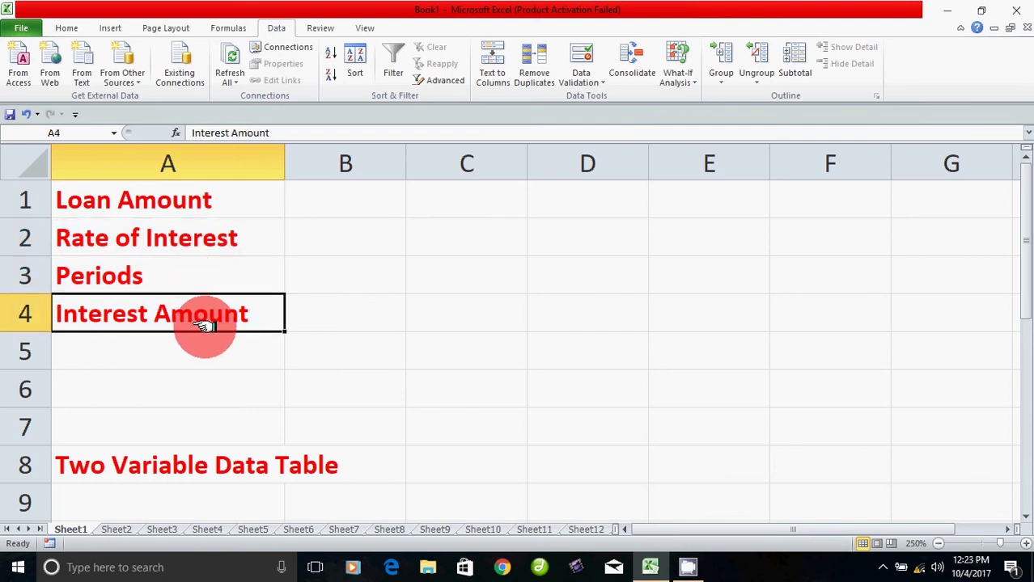
# Enter loan amount 20000, interest rate 10% and periods 1 in B1:B3
pyautogui.click(343, 197)
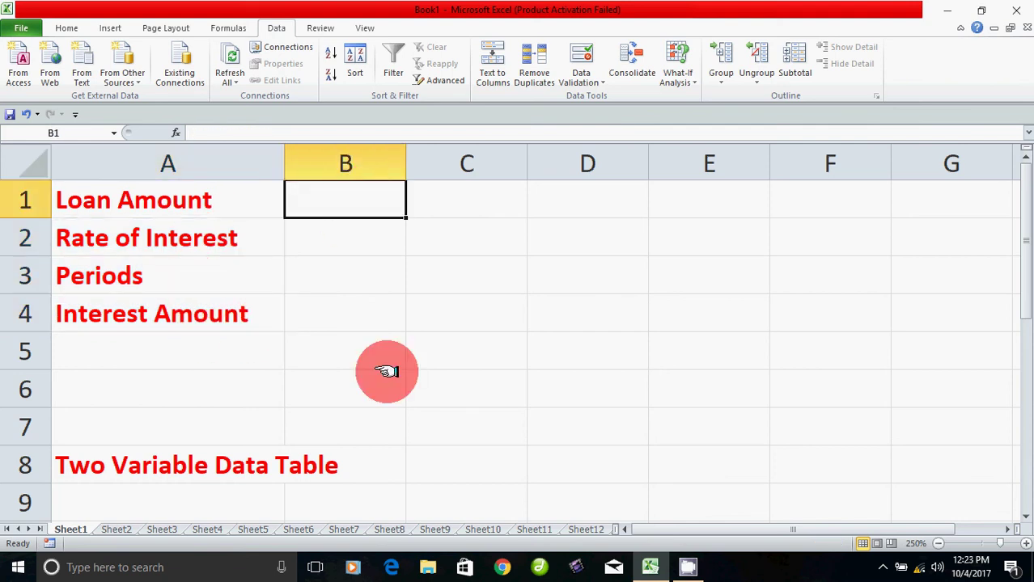
pyautogui.write('20000')
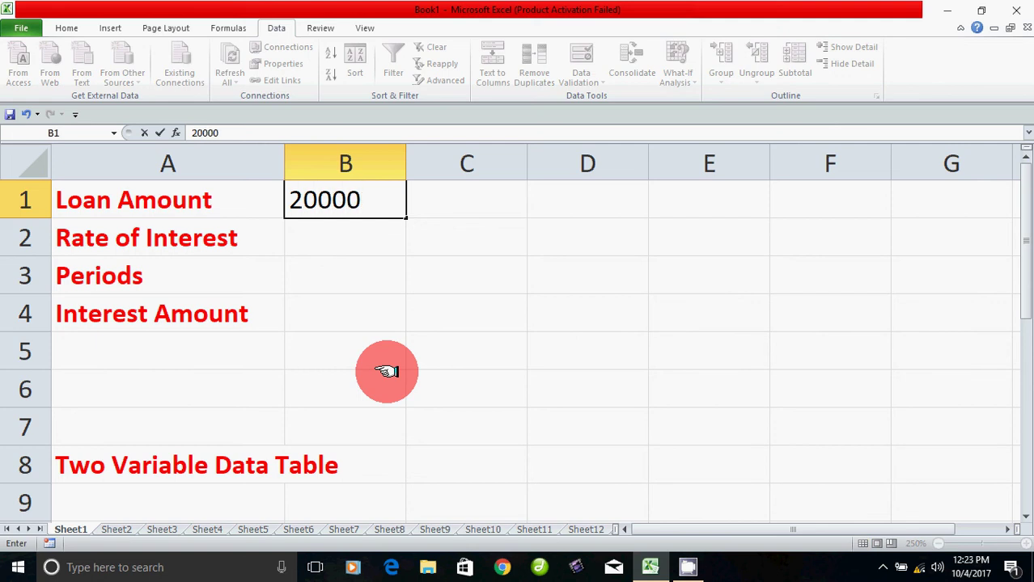
pyautogui.press('Return')
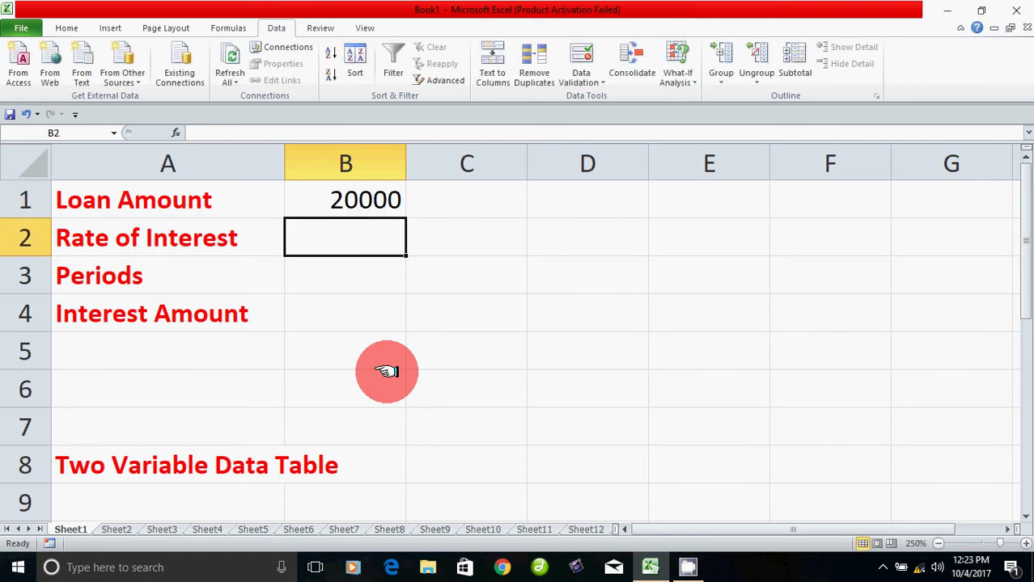
pyautogui.write('10')
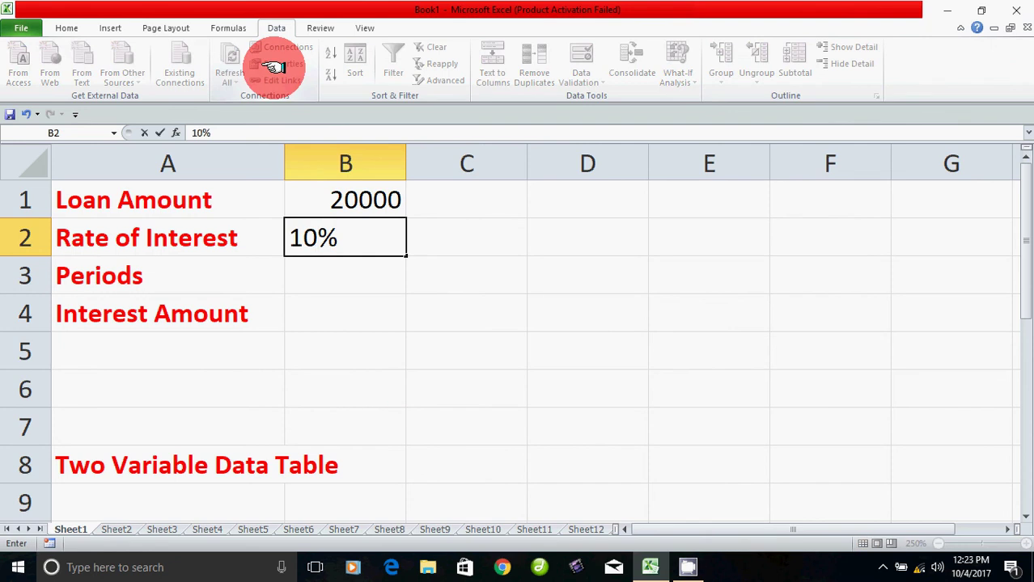
pyautogui.press('Return')
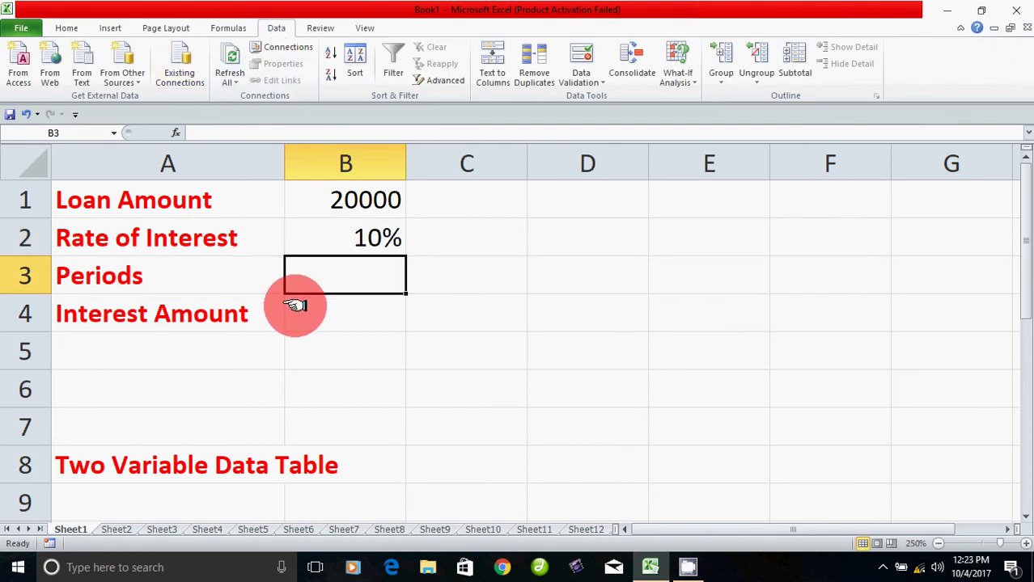
pyautogui.write('1')
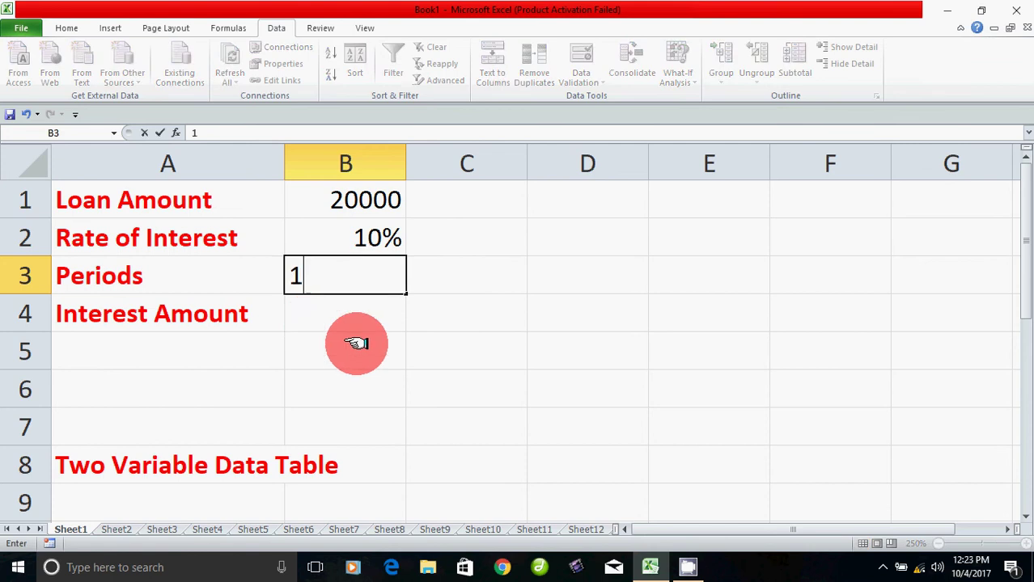
pyautogui.click(358, 343)
pyautogui.click(366, 322)
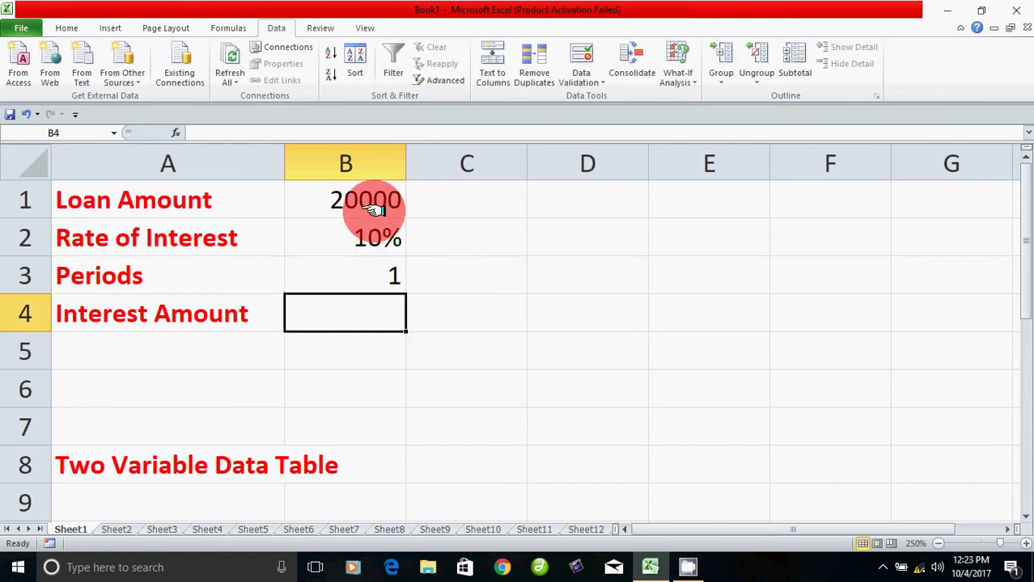
pyautogui.click(370, 207)
pyautogui.click(370, 312)
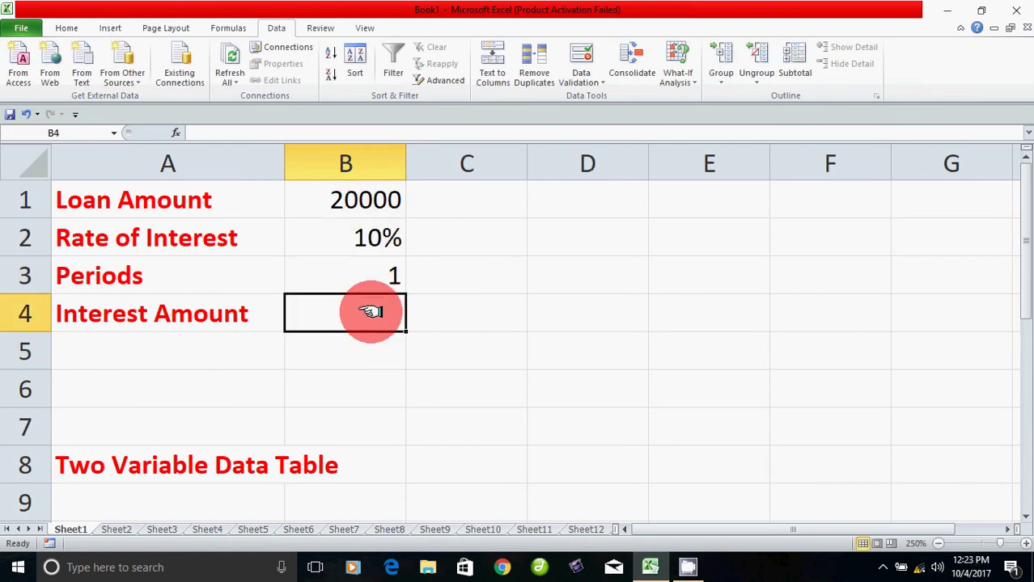
# Enter the interest formula =B1*B2*B3 in B4
pyautogui.write('=')
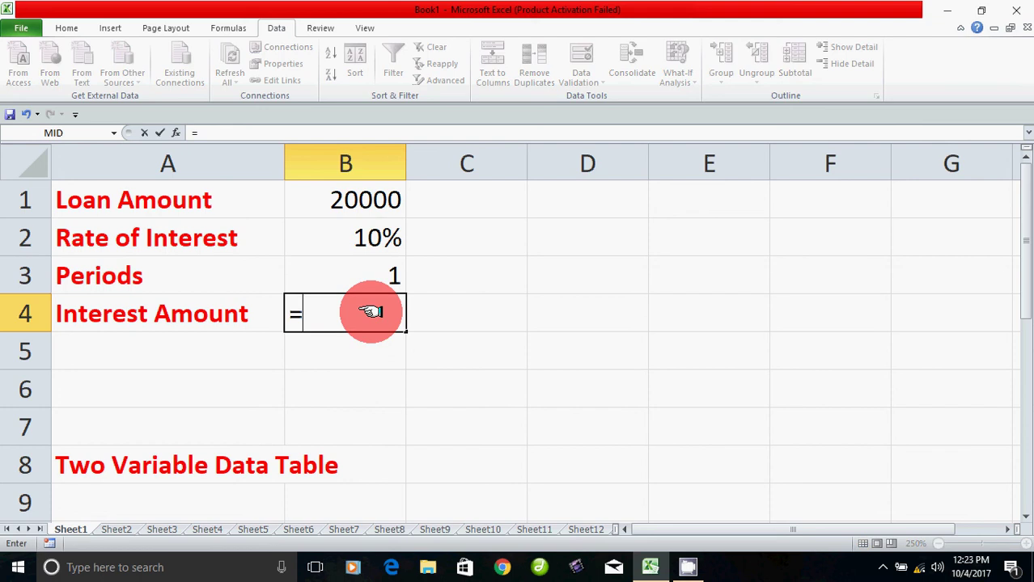
pyautogui.click(362, 204)
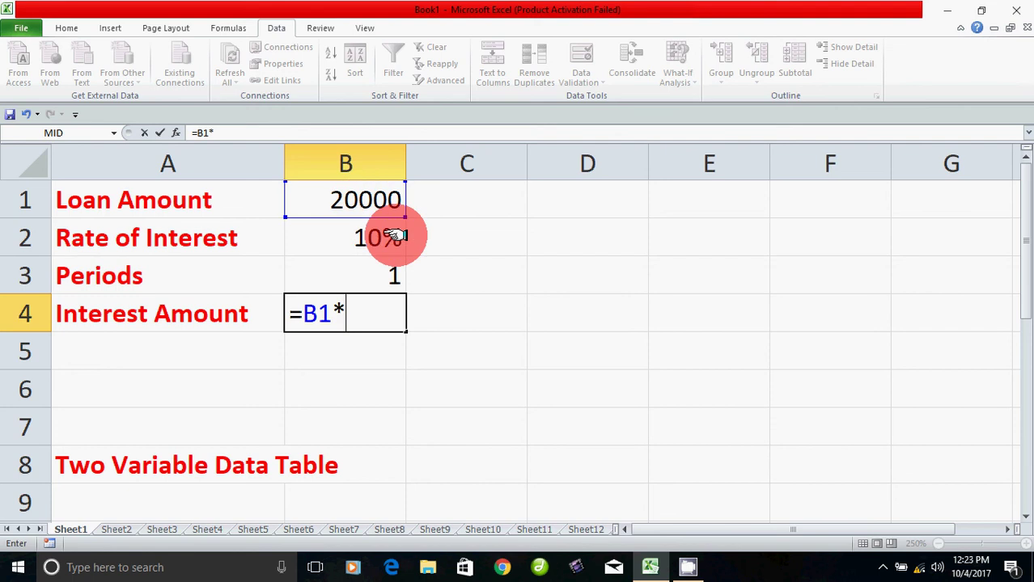
pyautogui.click(360, 237)
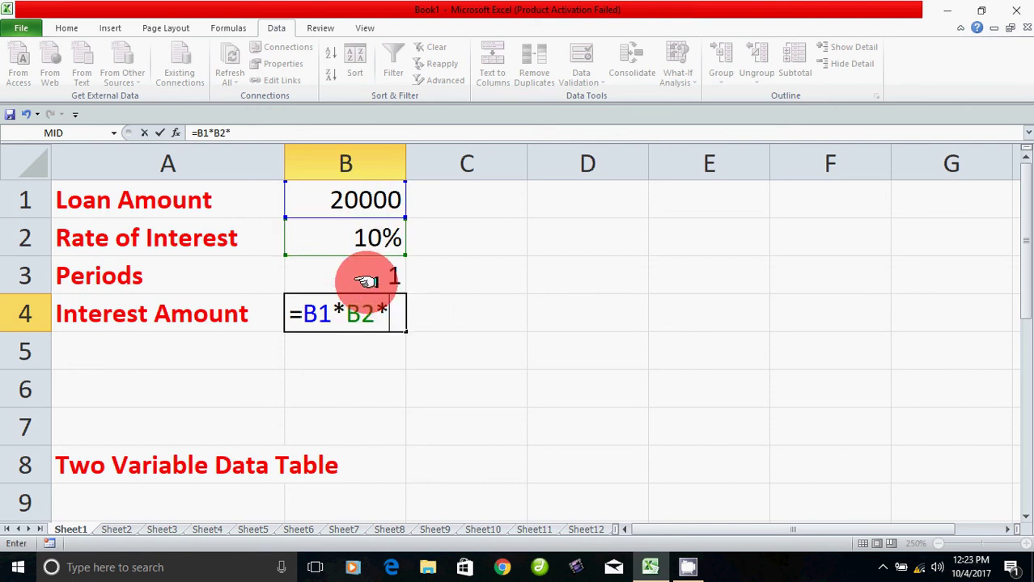
pyautogui.click(371, 274)
pyautogui.press('Return')
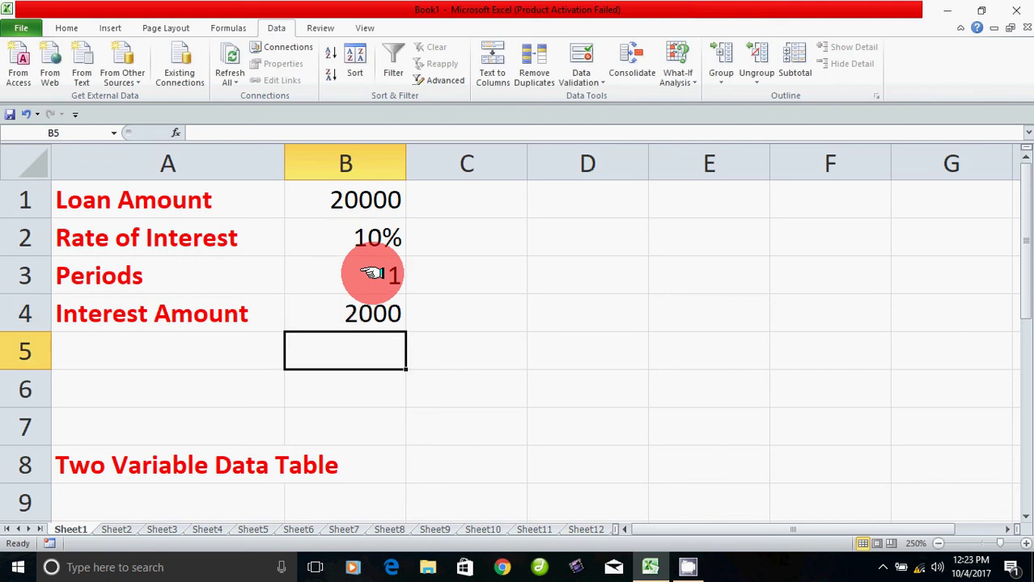
# Check the 2000 result in B4 against the loan, rate and period inputs
pyautogui.click(368, 315)
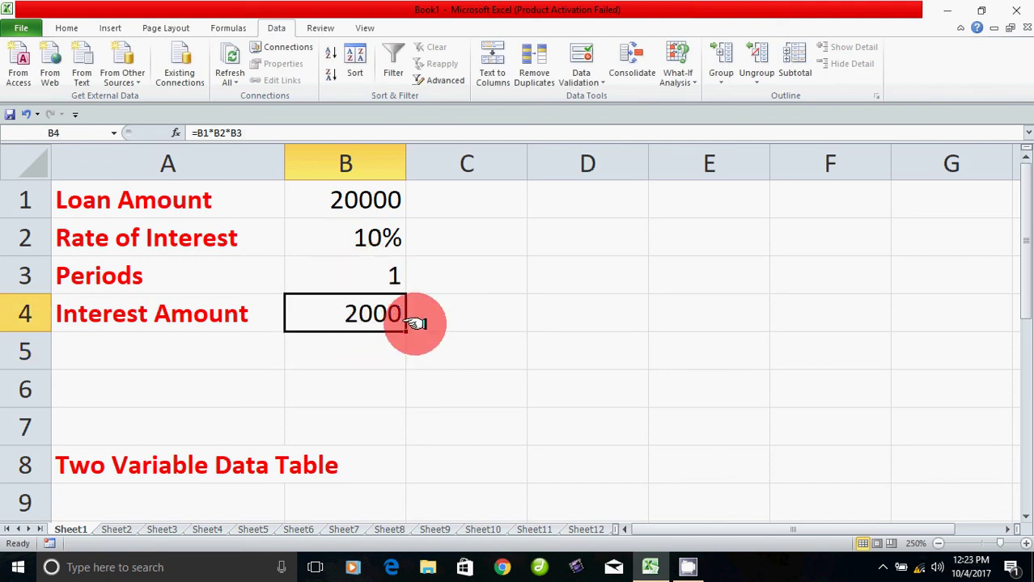
pyautogui.click(374, 248)
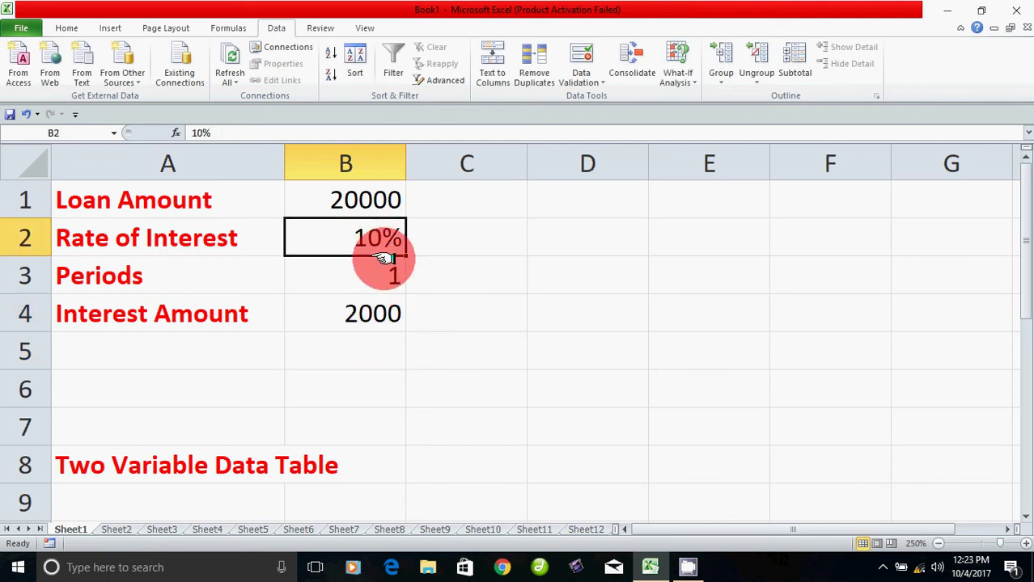
pyautogui.click(386, 278)
pyautogui.click(376, 320)
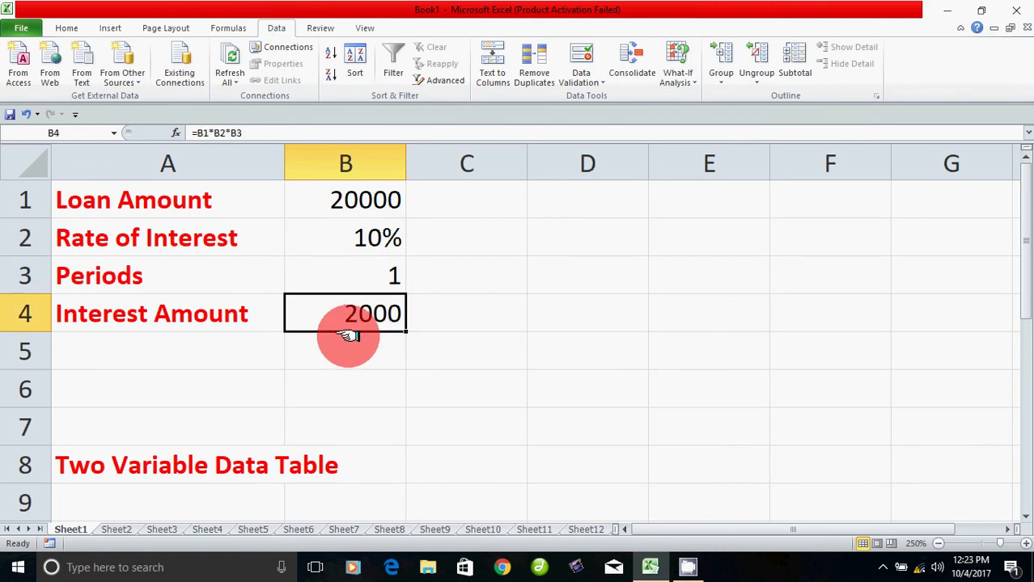
pyautogui.click(354, 203)
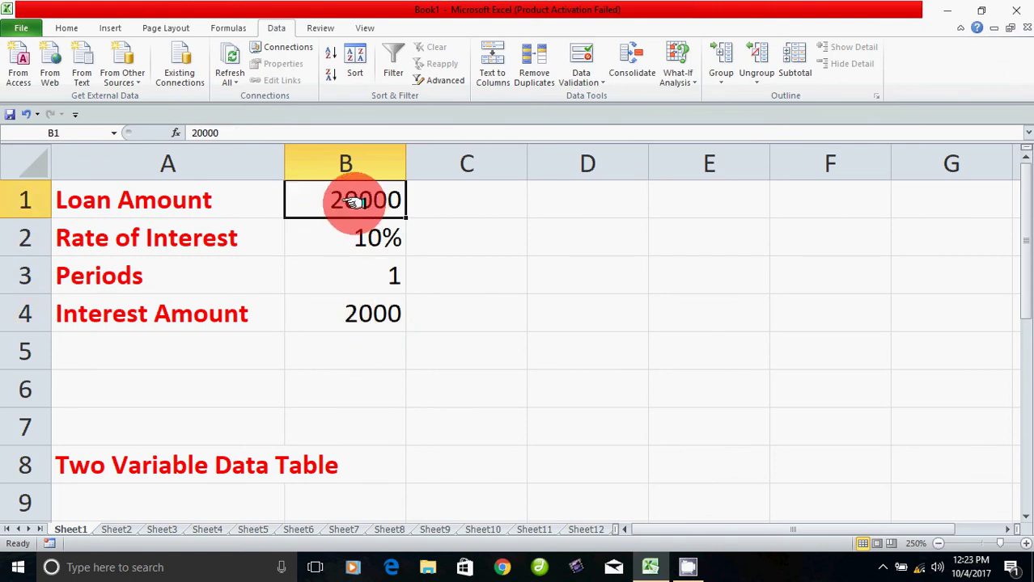
pyautogui.click(353, 328)
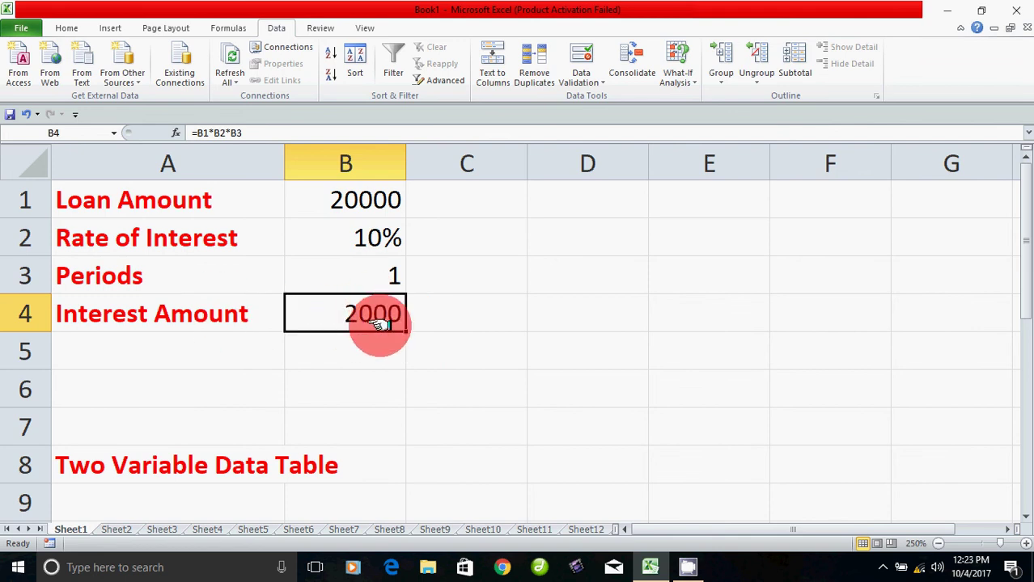
pyautogui.click(384, 390)
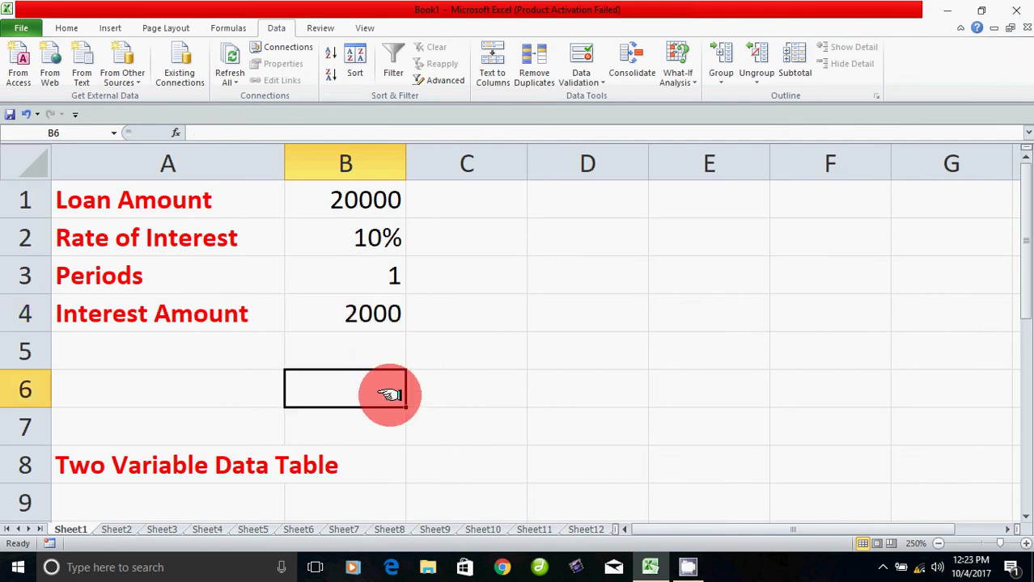
# Highlight the table heading and choose D2 to start the period column
pyautogui.click(58, 463)
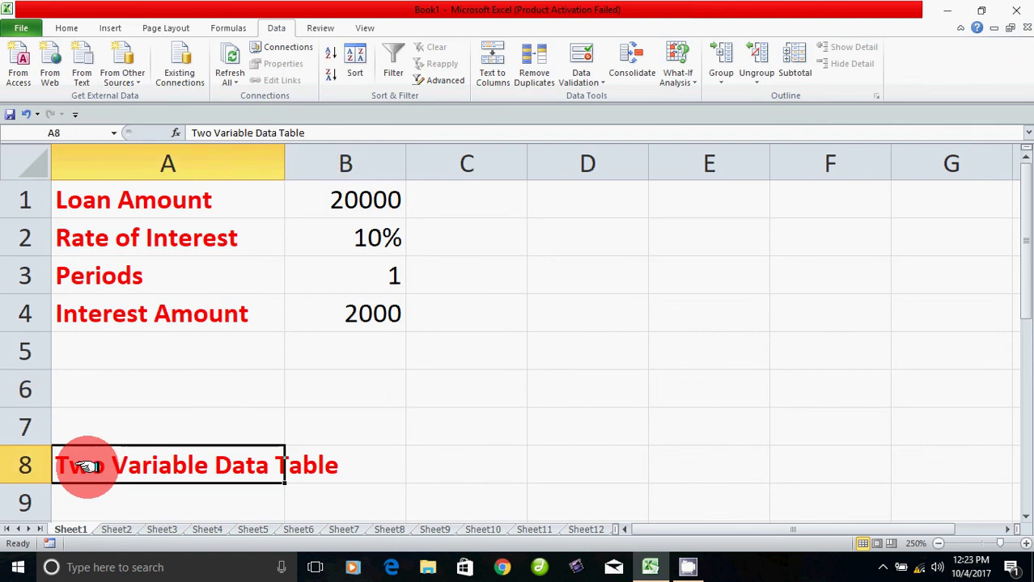
pyautogui.moveTo(259, 461); pyautogui.dragTo(306, 463)
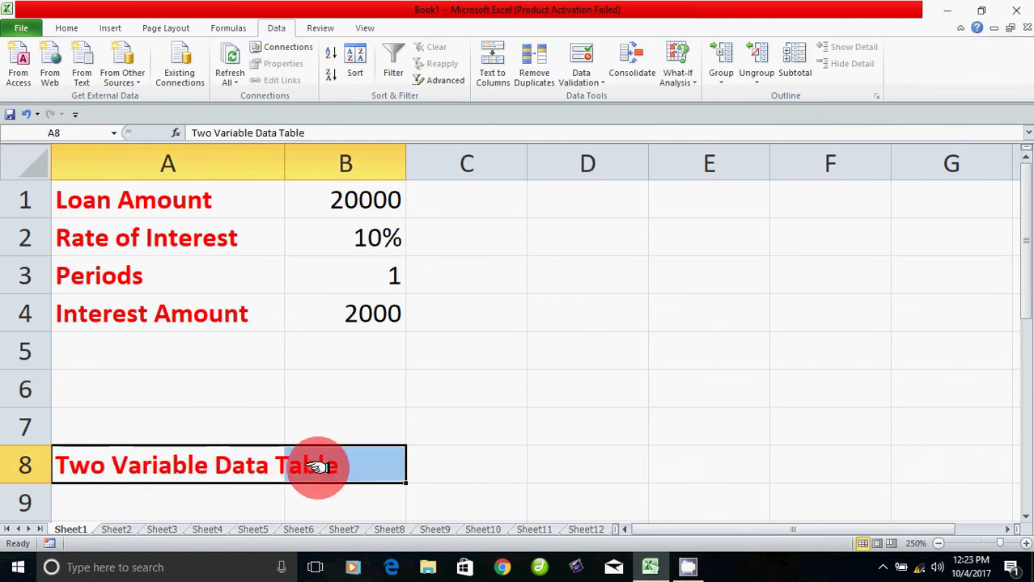
pyautogui.click(588, 209)
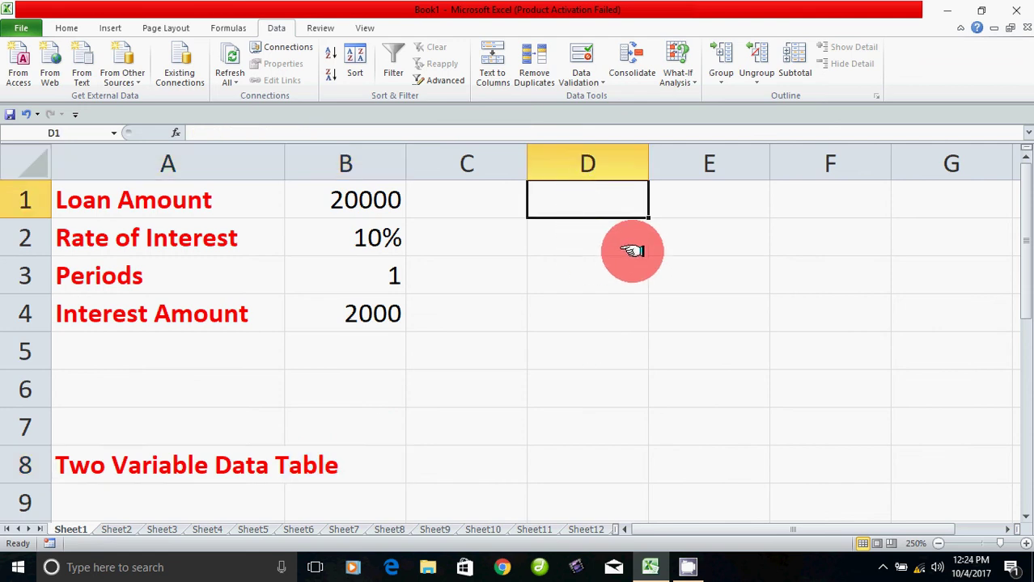
pyautogui.click(592, 243)
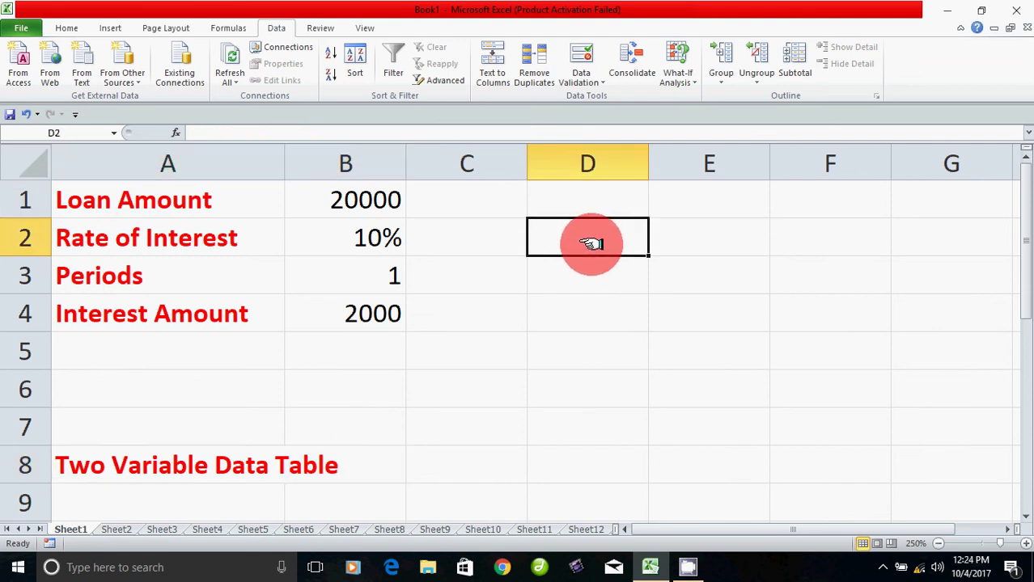
pyautogui.click(380, 275)
pyautogui.click(588, 246)
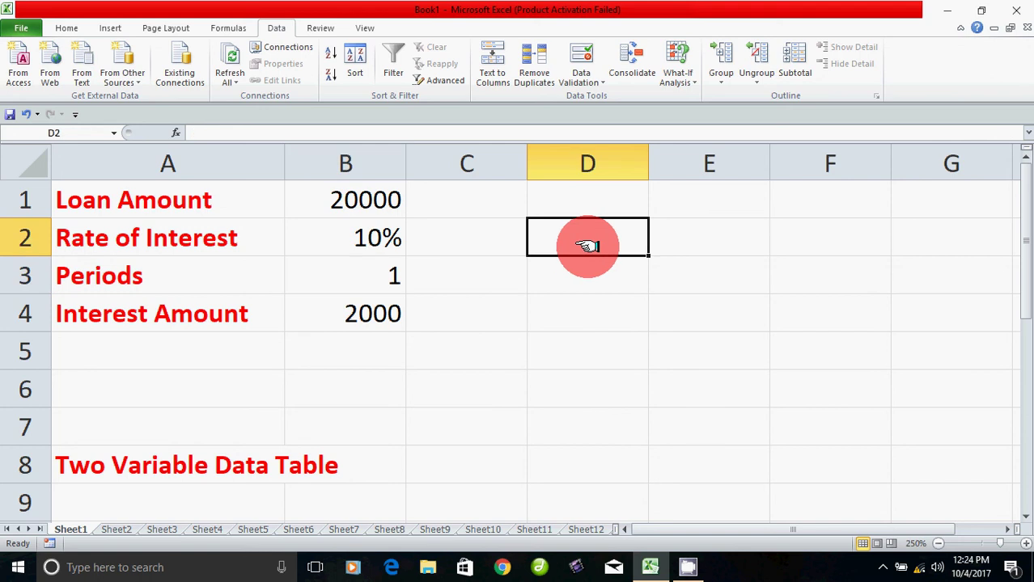
# Enter 1 and 2 in D2:D3 and fill the series down to 5 in D6
pyautogui.write('1')
pyautogui.click(593, 323)
pyautogui.click(613, 279)
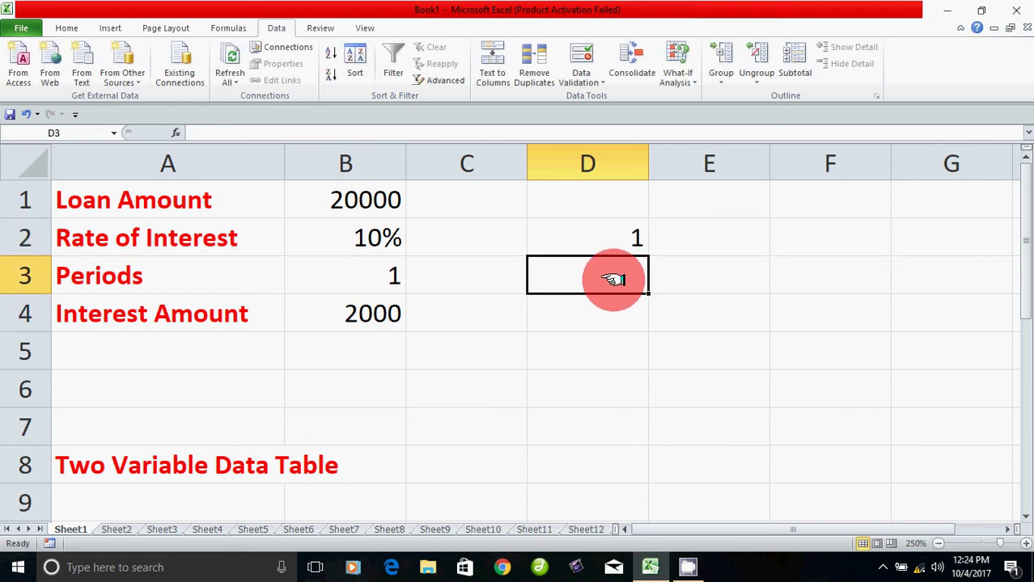
pyautogui.write('2')
pyautogui.press('Return')
pyautogui.press('Return')
pyautogui.moveTo(631, 236)
pyautogui.mouseDown()
pyautogui.moveTo(651, 292)
pyautogui.moveTo(638, 467)
pyautogui.moveTo(636, 401)
pyautogui.mouseUp()
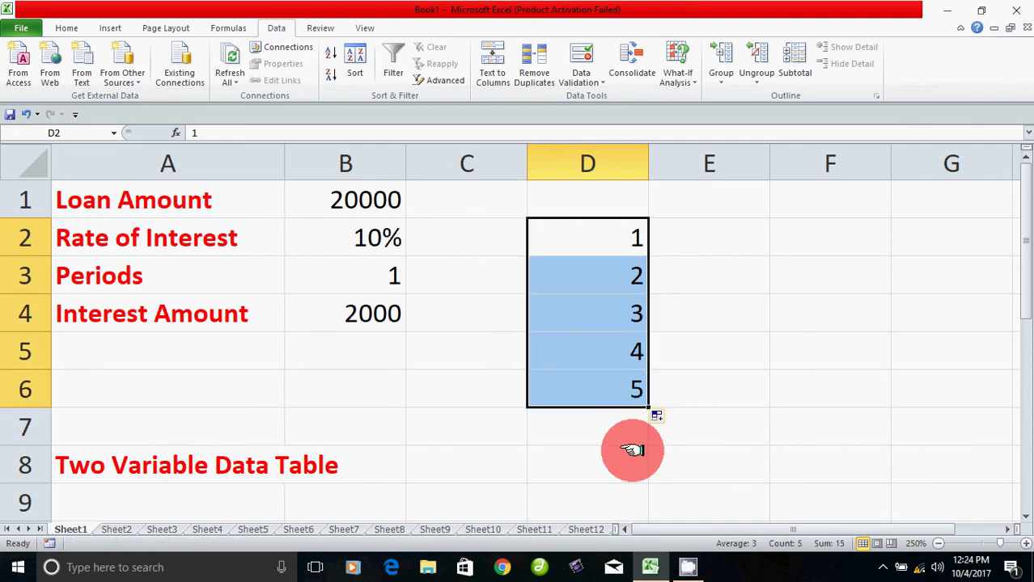
pyautogui.click(622, 453)
# Enter loan amounts 20000, 25000 and 30000 in E1, F1 and G1
pyautogui.click(699, 208)
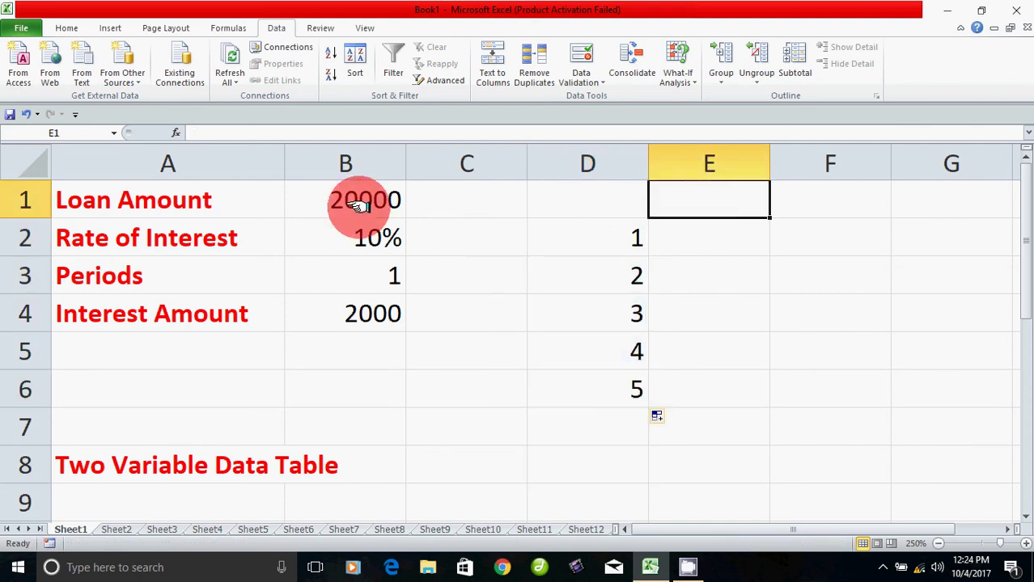
pyautogui.write('20000')
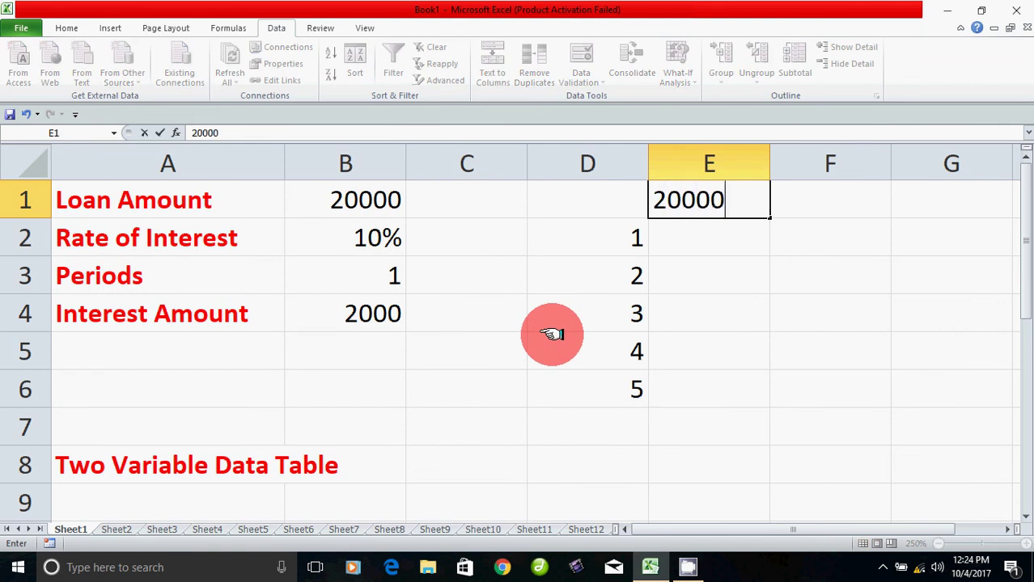
pyautogui.press('Tab')
pyautogui.write('25')
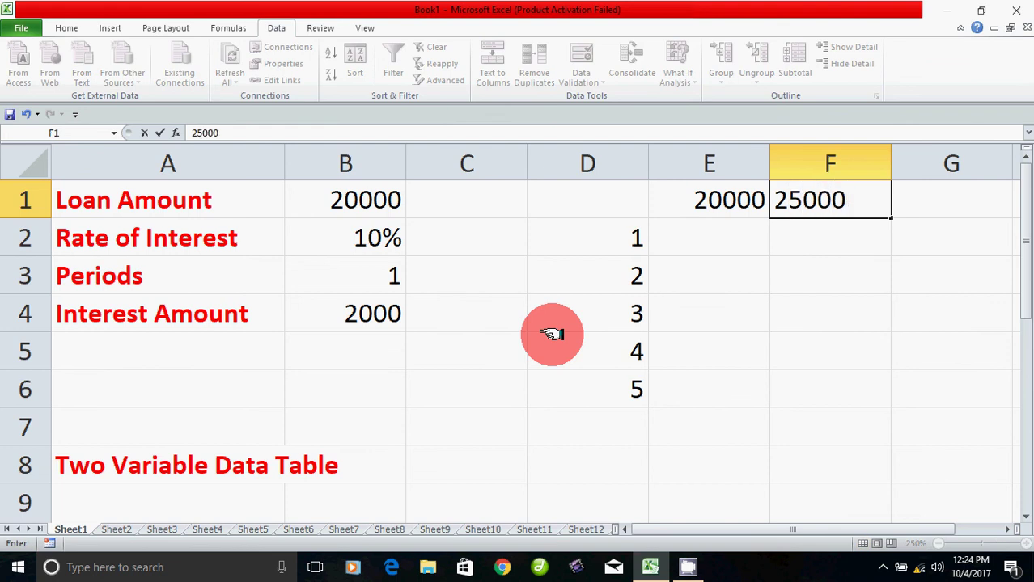
pyautogui.press('Tab')
pyautogui.write('3')
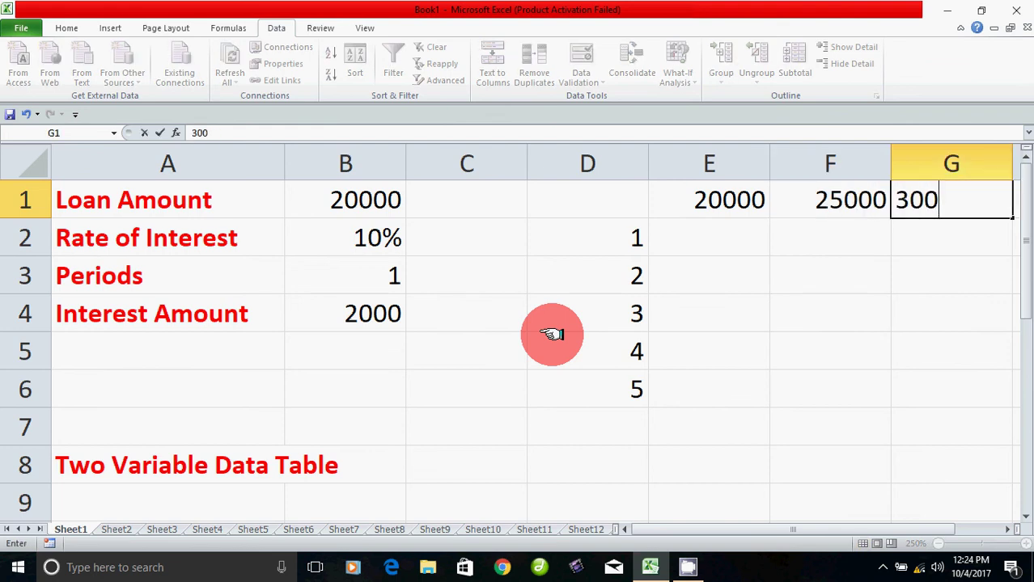
pyautogui.click(682, 393)
# Review the loan amounts and highlight the D2:D6 periods and E1:G1 amounts as table axes
pyautogui.click(728, 206)
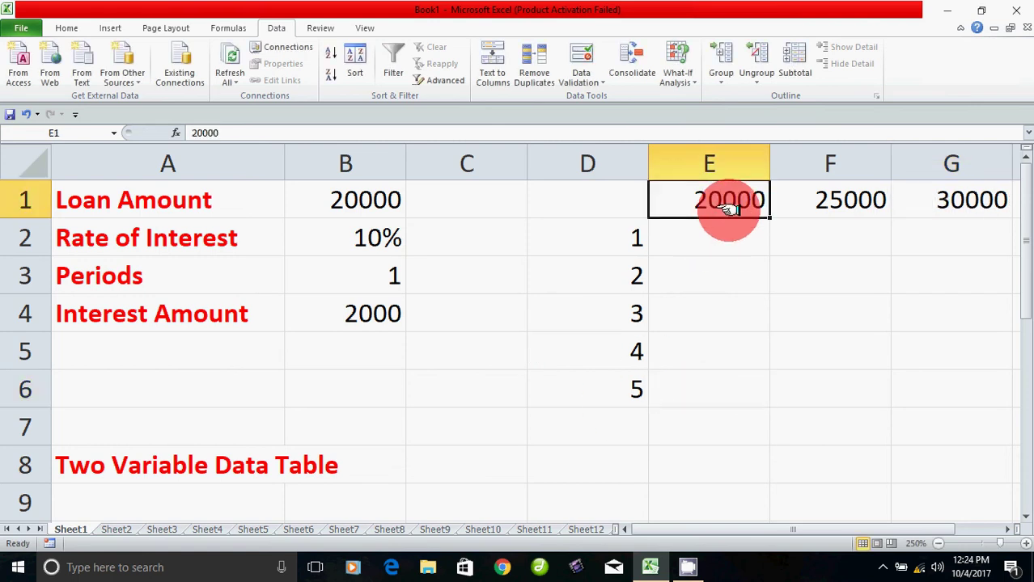
pyautogui.click(660, 244)
pyautogui.click(865, 208)
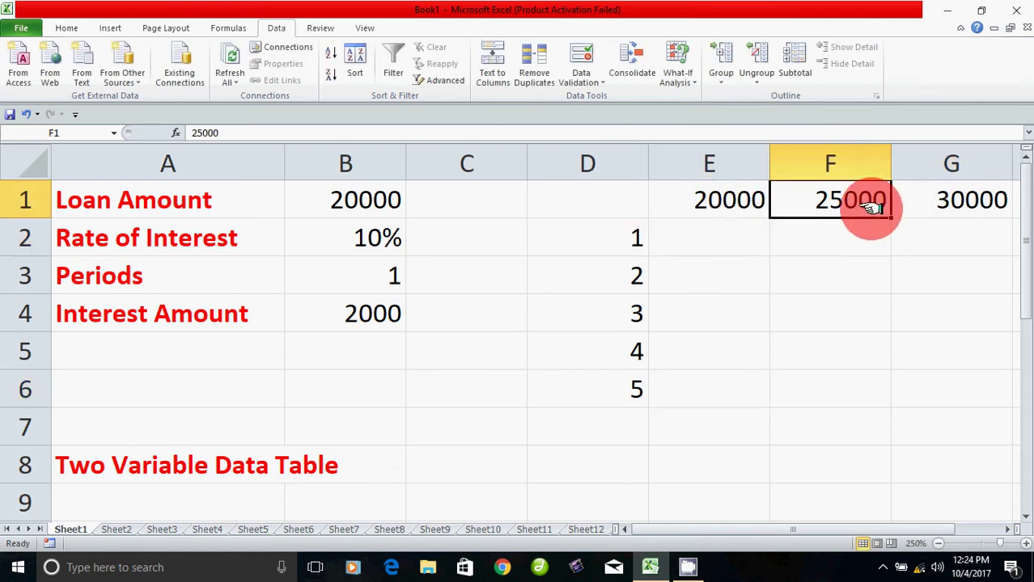
pyautogui.click(949, 204)
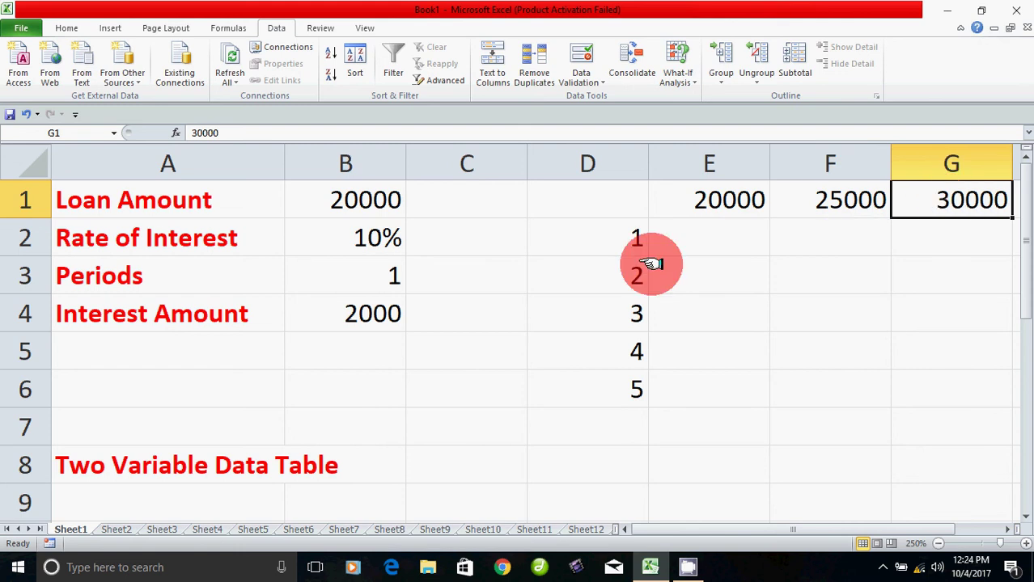
pyautogui.moveTo(636, 234); pyautogui.dragTo(640, 390)
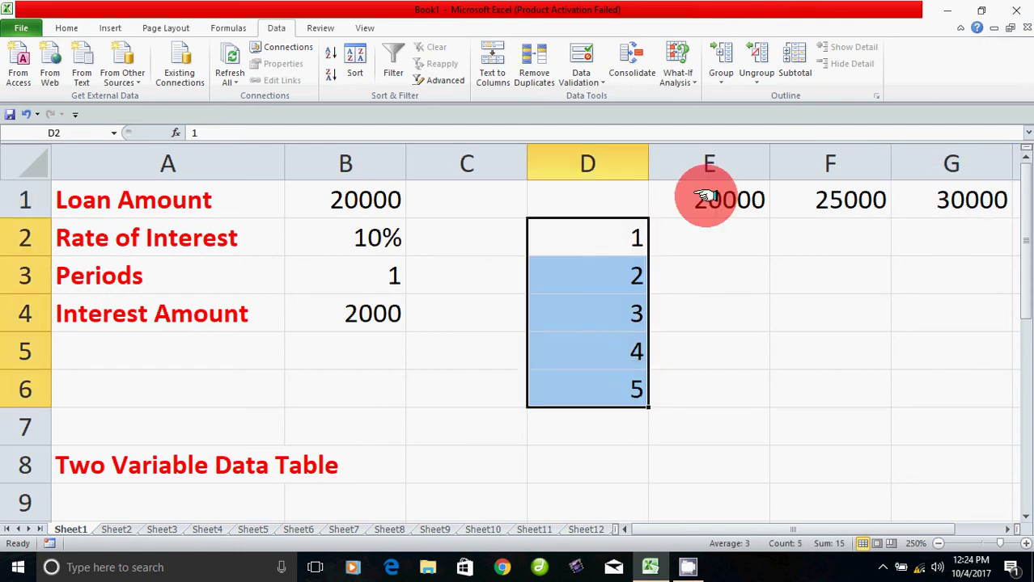
pyautogui.moveTo(706, 199); pyautogui.dragTo(953, 203)
pyautogui.moveTo(636, 229); pyautogui.dragTo(628, 392)
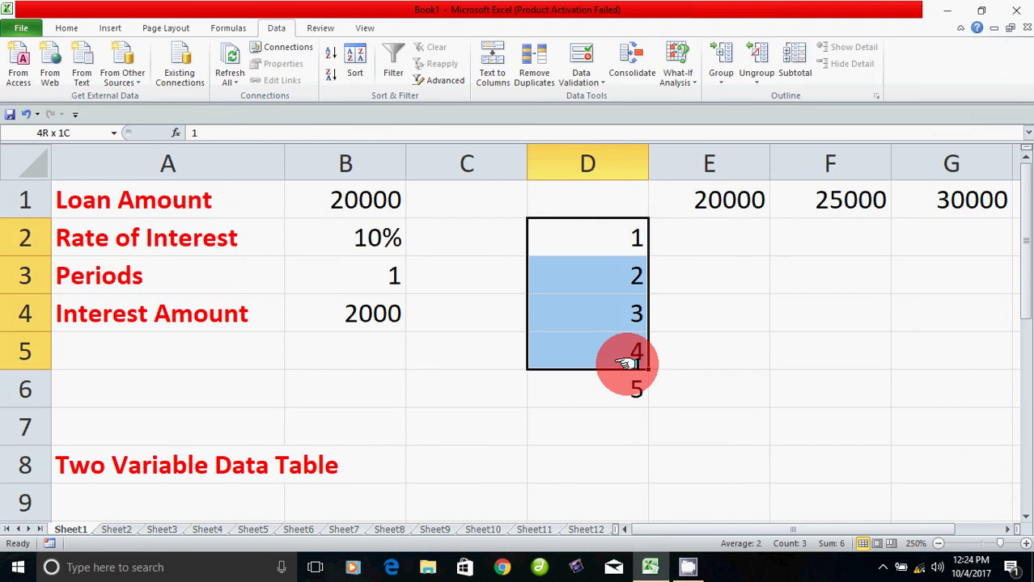
pyautogui.moveTo(623, 203); pyautogui.dragTo(712, 207)
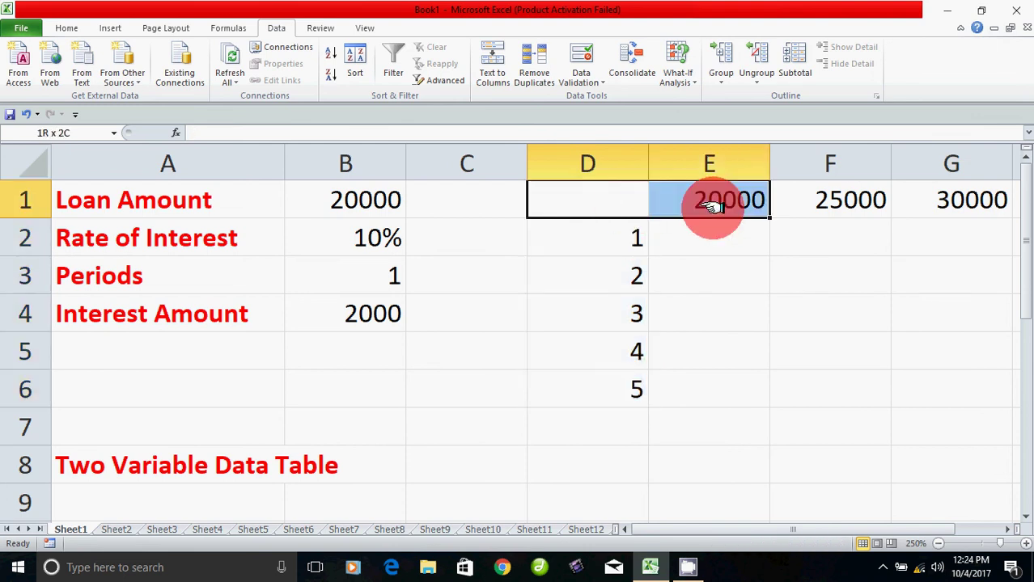
pyautogui.click(713, 356)
pyautogui.click(599, 204)
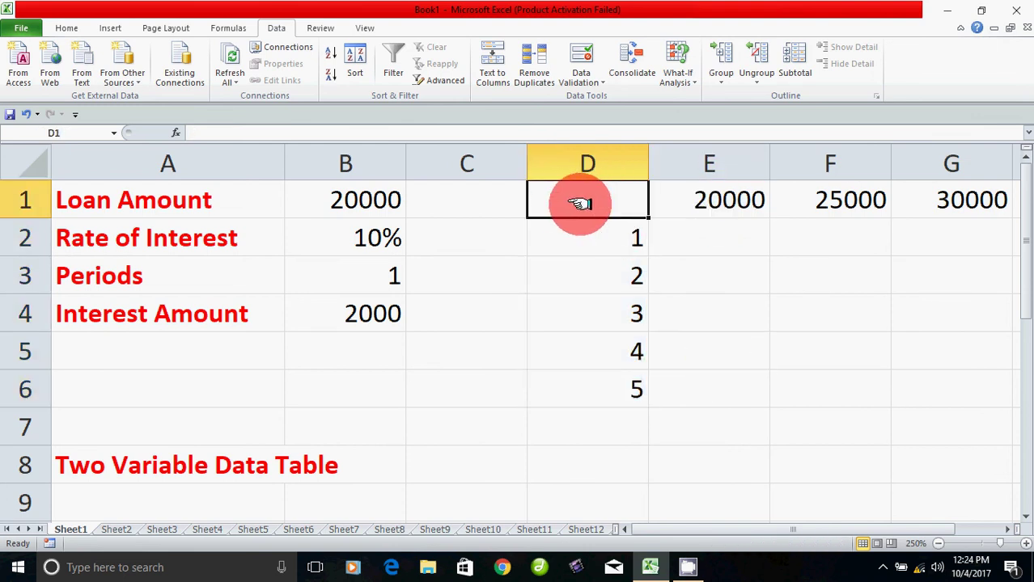
# Put the formula =B1*B2*B3 in corner cell D1, showing 2000
pyautogui.write('=')
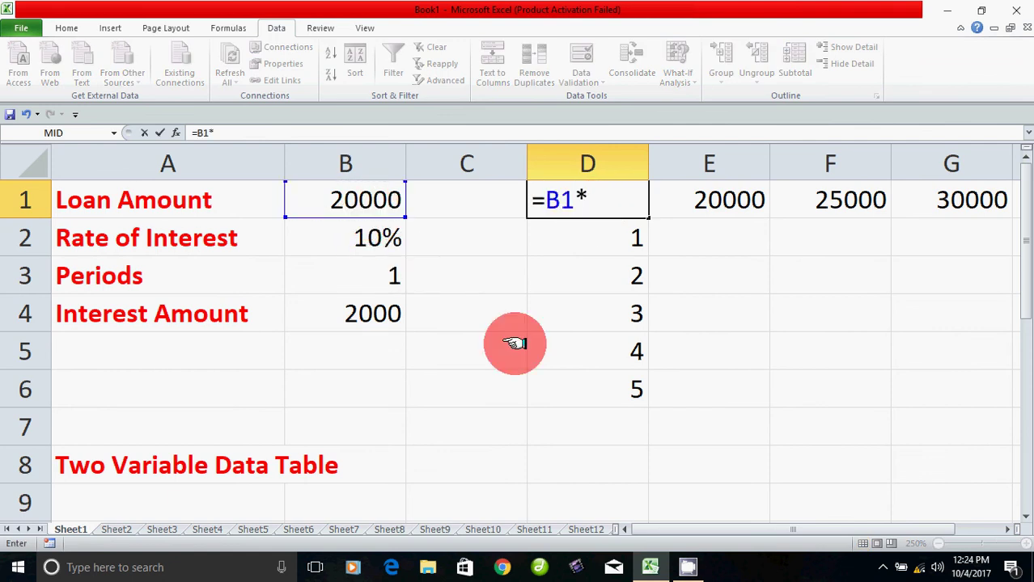
pyautogui.click(380, 241)
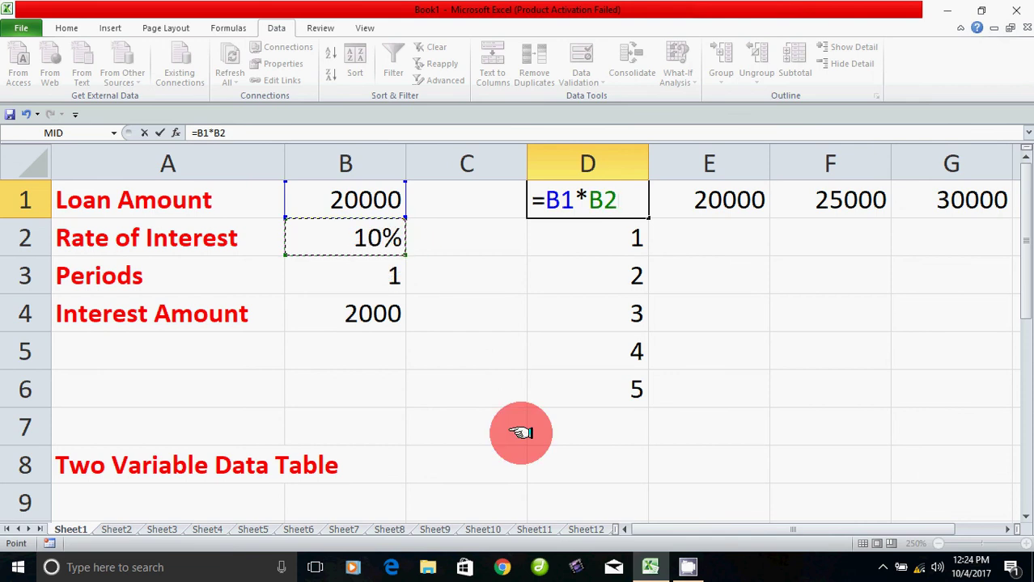
pyautogui.click(335, 275)
pyautogui.press('Return')
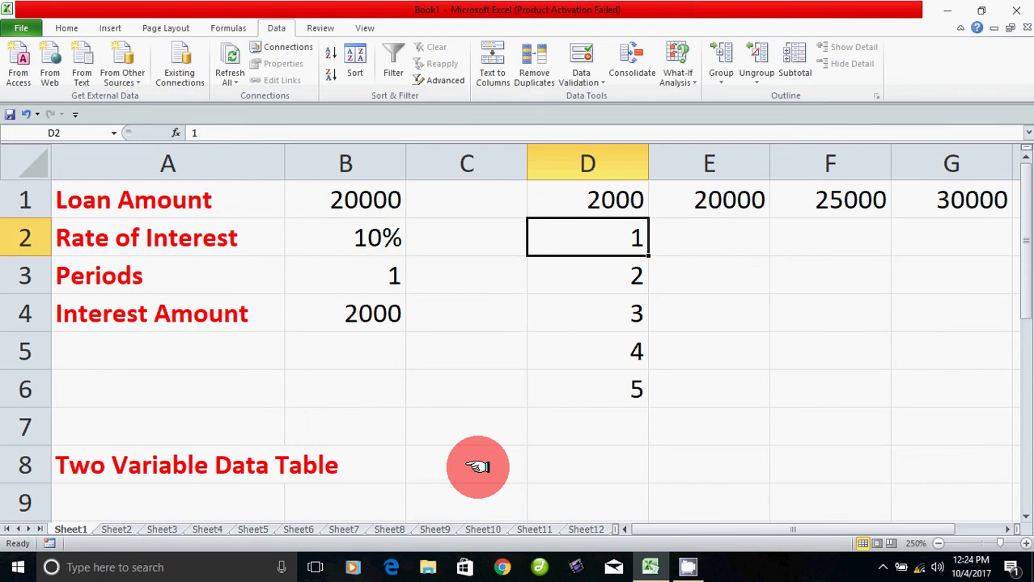
pyautogui.click(617, 207)
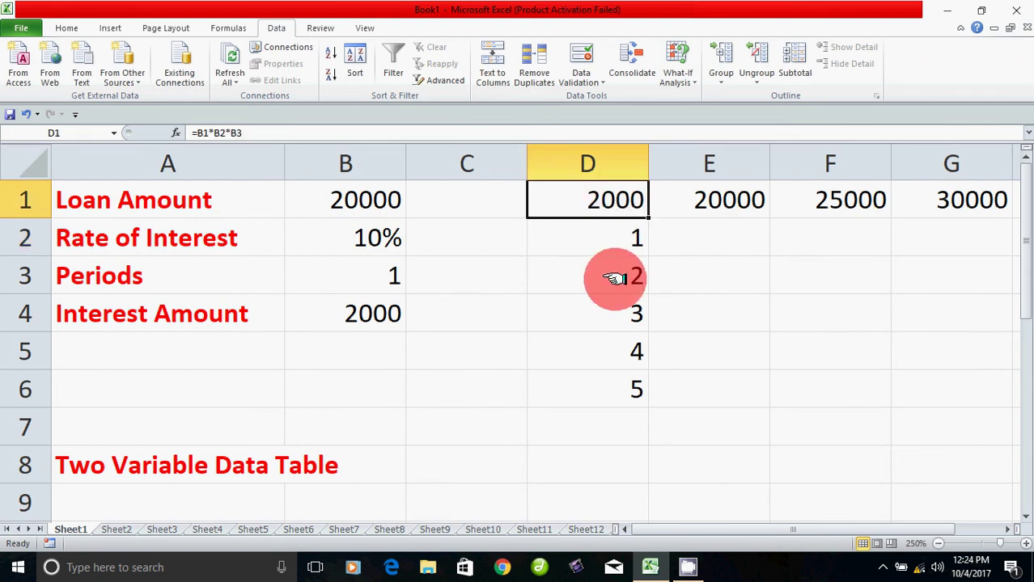
# Select D1:G6 and open What-If Analysis > Data Table
pyautogui.moveTo(599, 202)
pyautogui.mouseDown()
pyautogui.moveTo(615, 359)
pyautogui.moveTo(919, 393)
pyautogui.mouseUp()
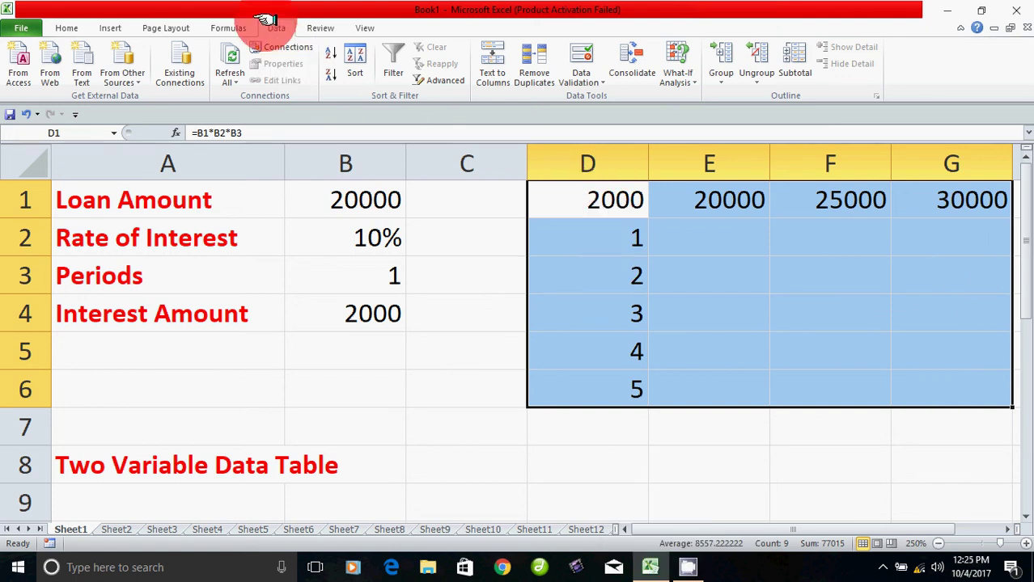
pyautogui.click(692, 82)
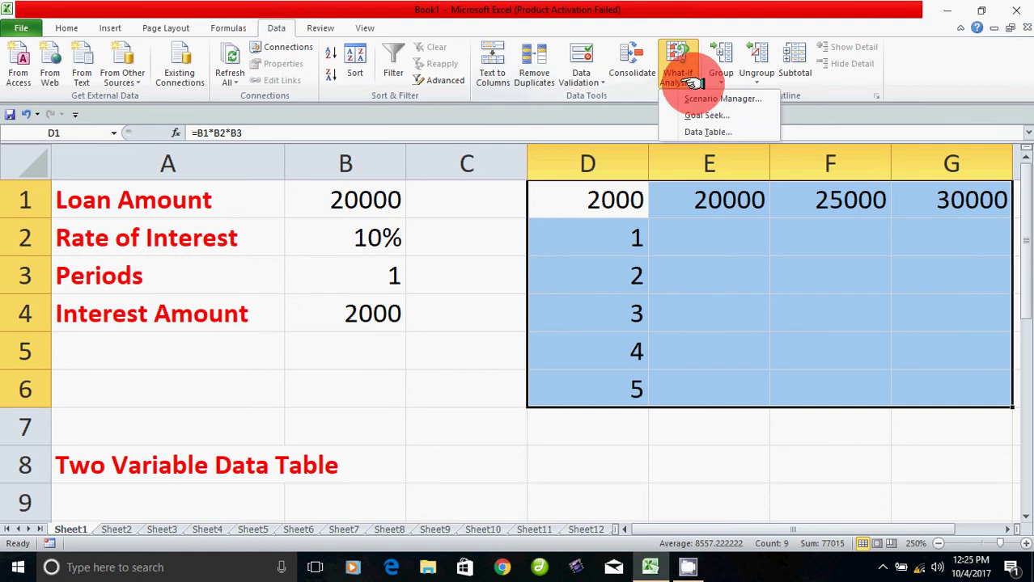
pyautogui.click(704, 131)
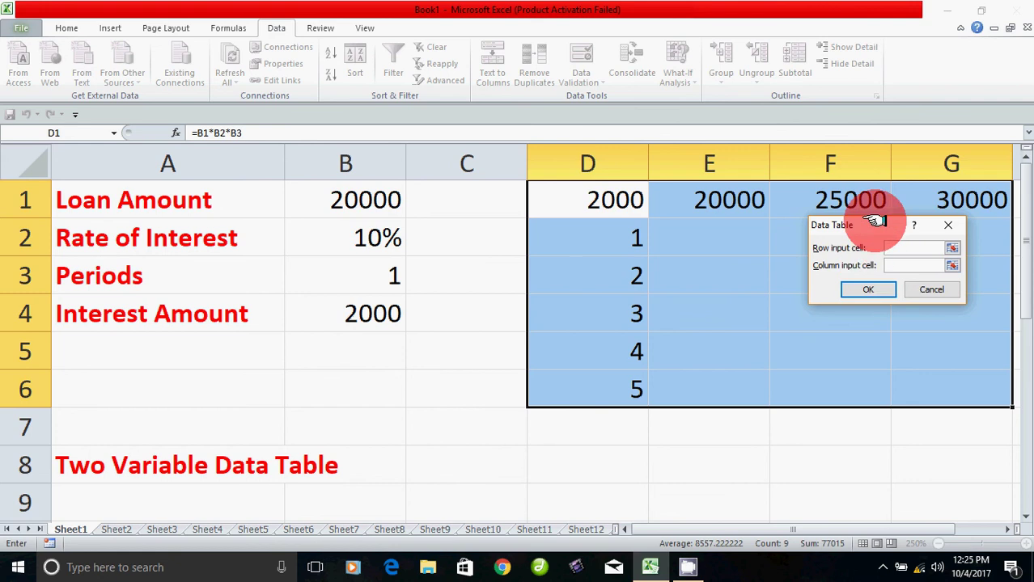
# Move the Data Table dialog clear of the table and set the row input cell to B1
pyautogui.moveTo(870, 224); pyautogui.dragTo(859, 276)
pyautogui.moveTo(854, 314); pyautogui.dragTo(839, 396)
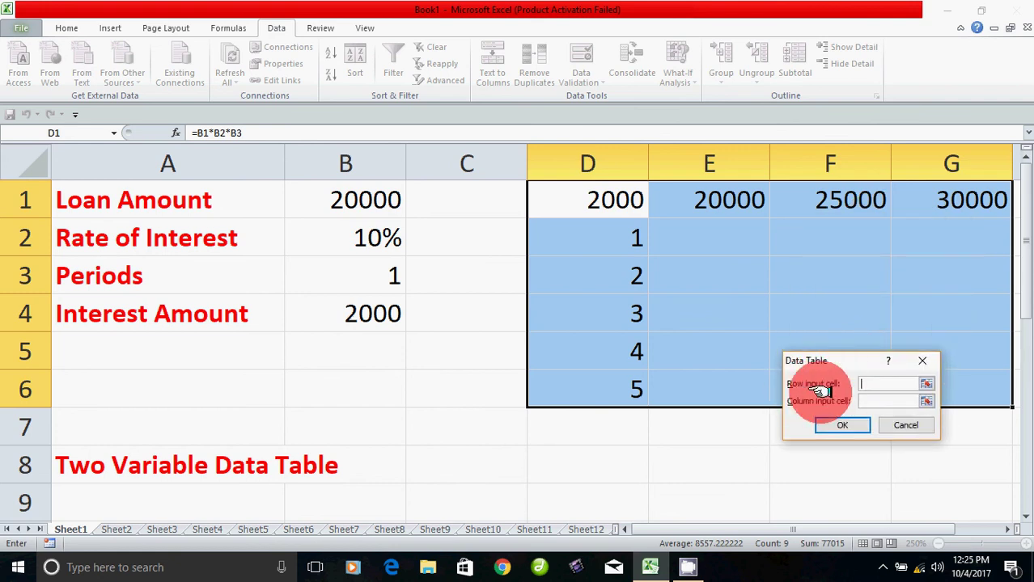
pyautogui.moveTo(849, 364); pyautogui.dragTo(816, 396)
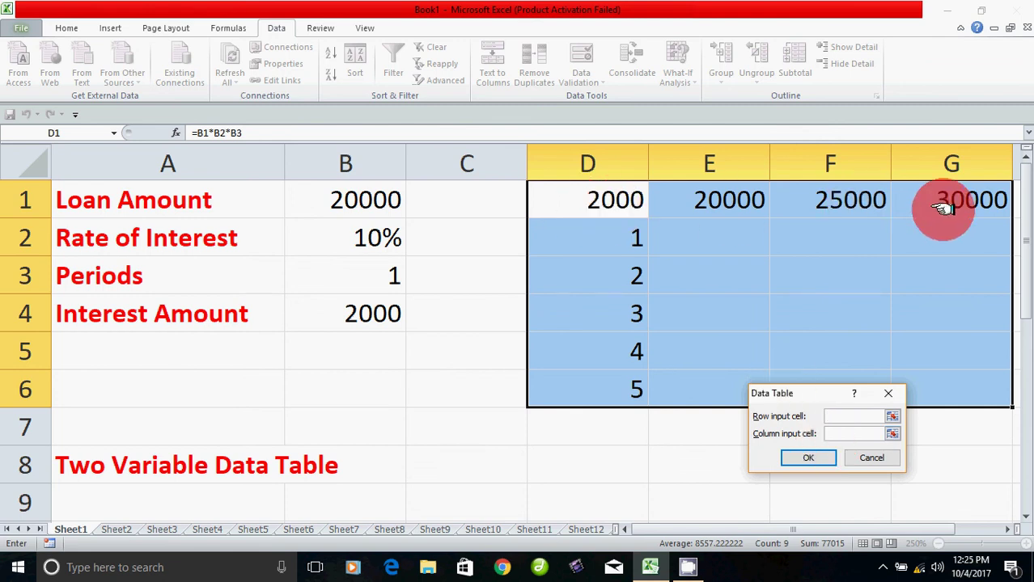
pyautogui.click(348, 204)
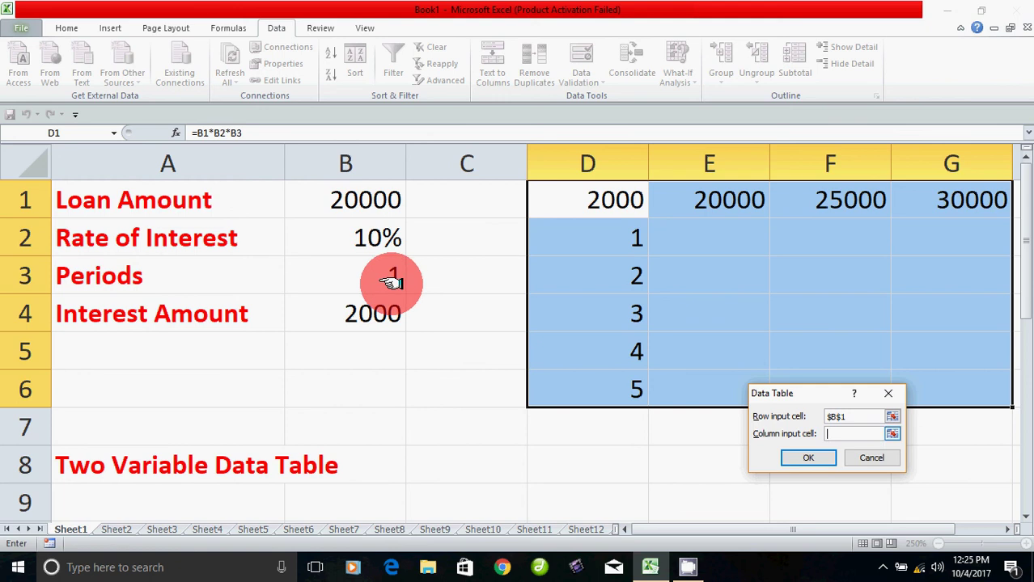
# Confirm the data table and inspect its TABLE results in E2, E3 and F2
pyautogui.click(808, 458)
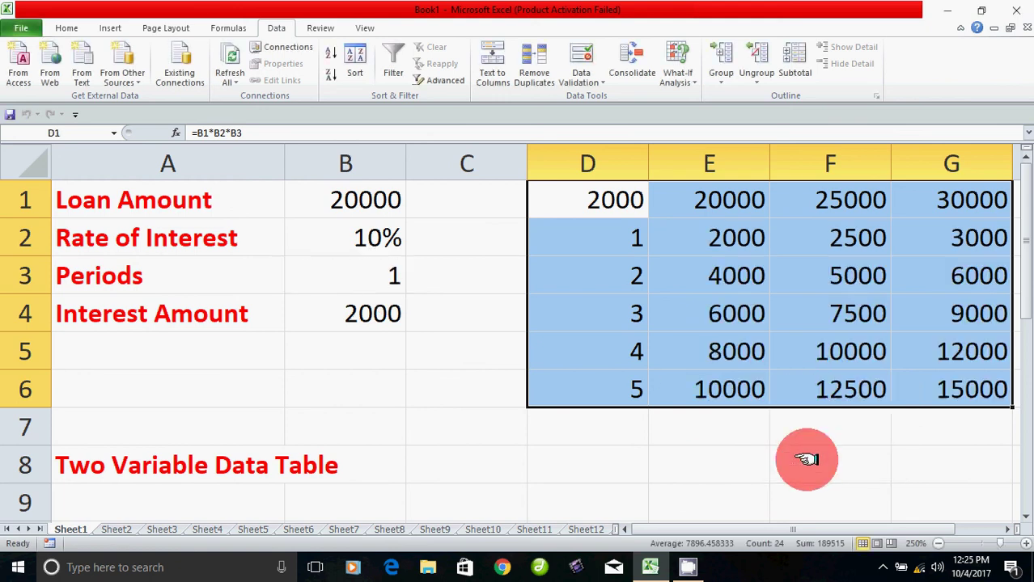
pyautogui.click(805, 503)
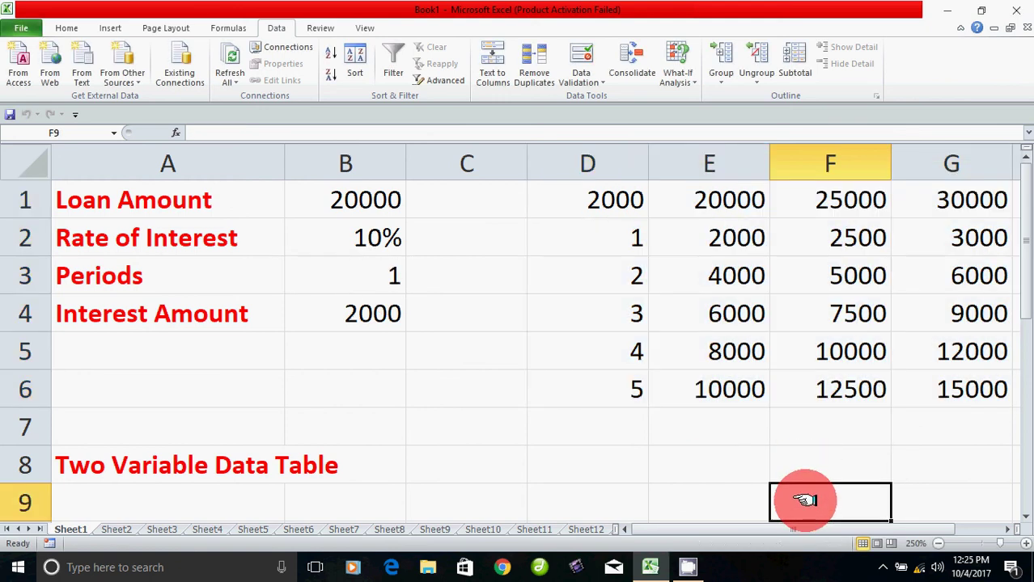
pyautogui.click(631, 249)
pyautogui.click(711, 199)
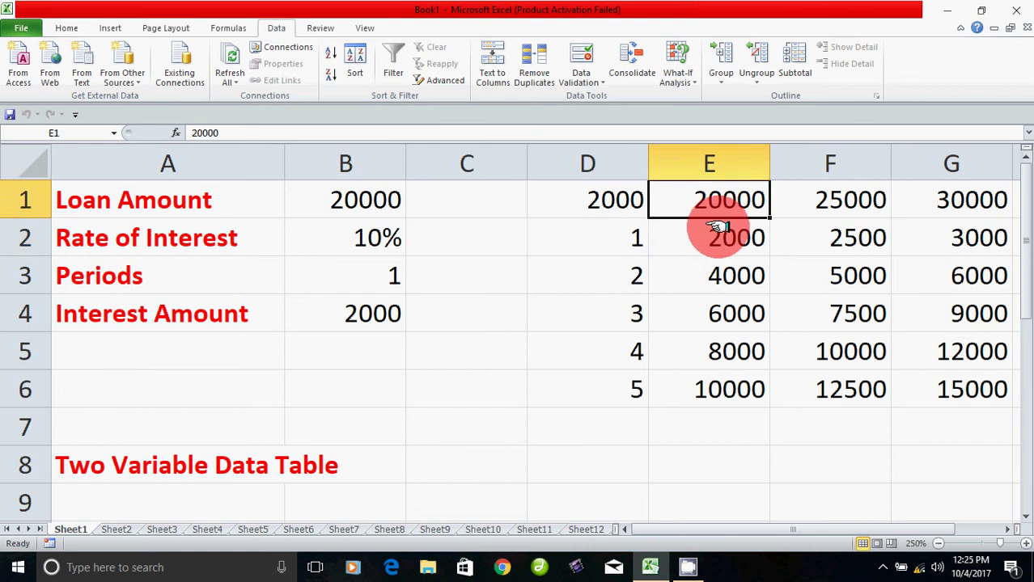
pyautogui.click(717, 233)
pyautogui.click(632, 276)
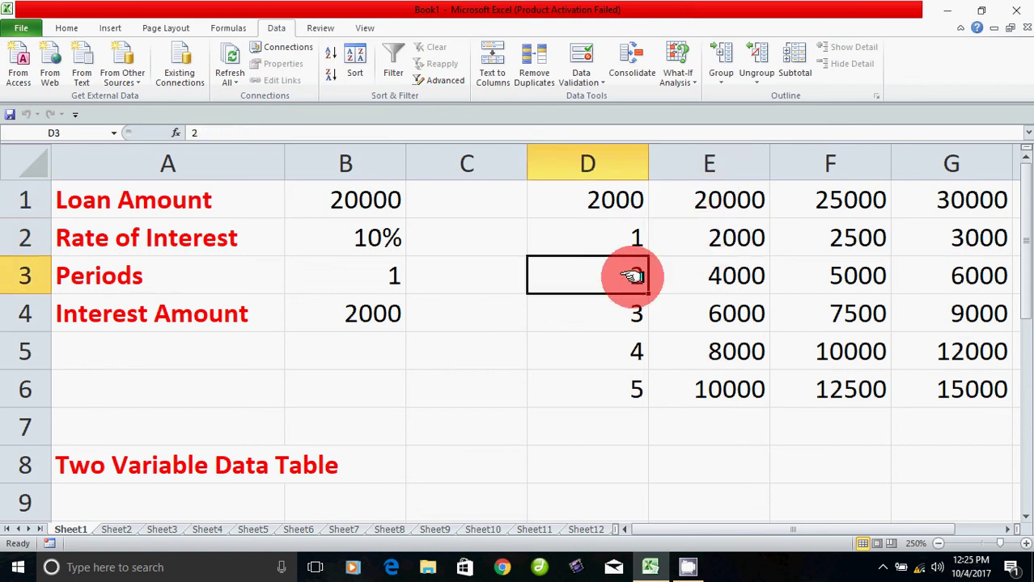
pyautogui.click(738, 208)
pyautogui.click(737, 284)
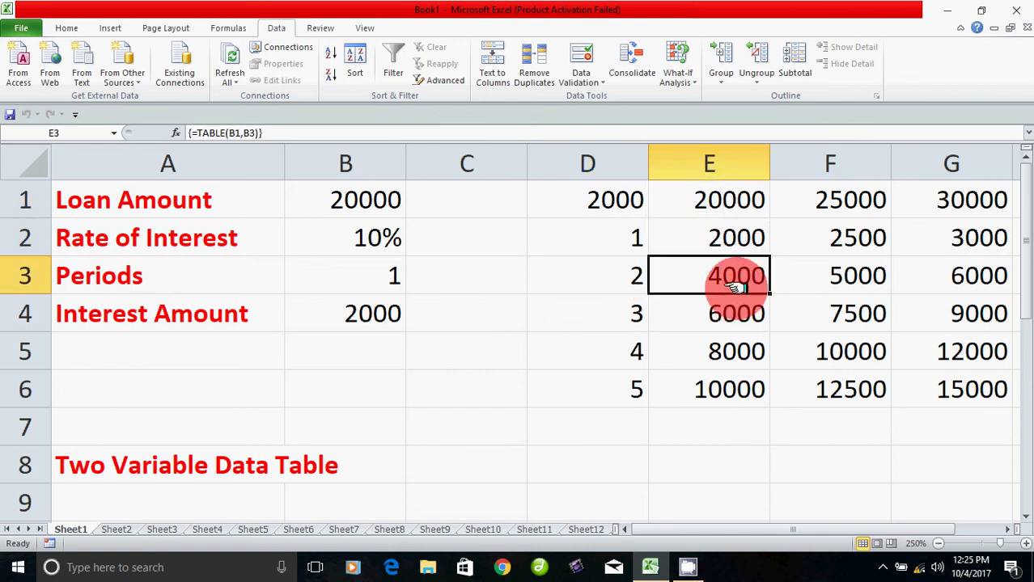
pyautogui.click(630, 236)
pyautogui.click(812, 203)
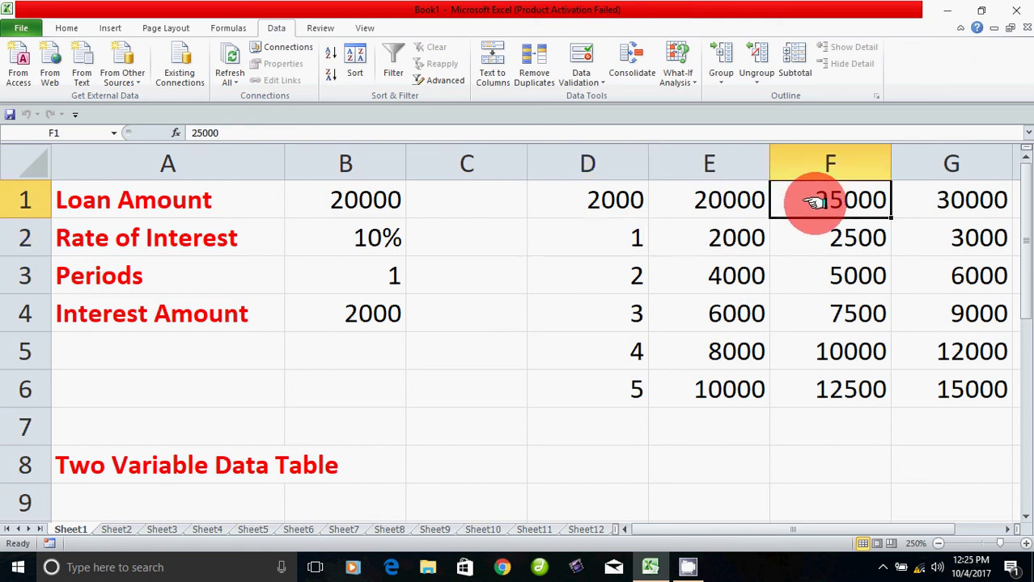
pyautogui.click(850, 241)
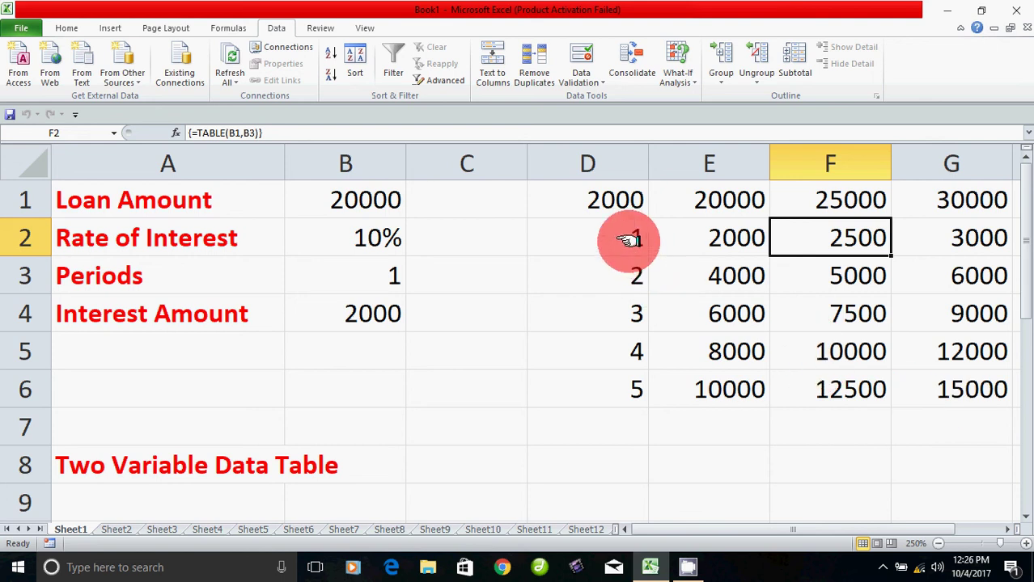
# Highlight the period and loan axes, then select the whole D1:G6 table
pyautogui.moveTo(628, 238); pyautogui.dragTo(639, 425)
pyautogui.moveTo(704, 208); pyautogui.dragTo(992, 203)
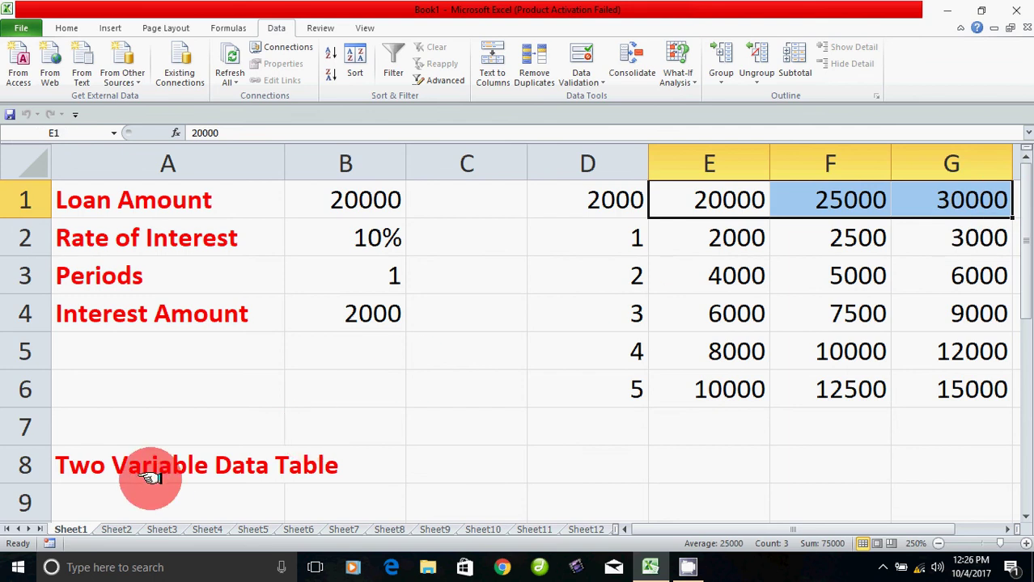
pyautogui.click(606, 502)
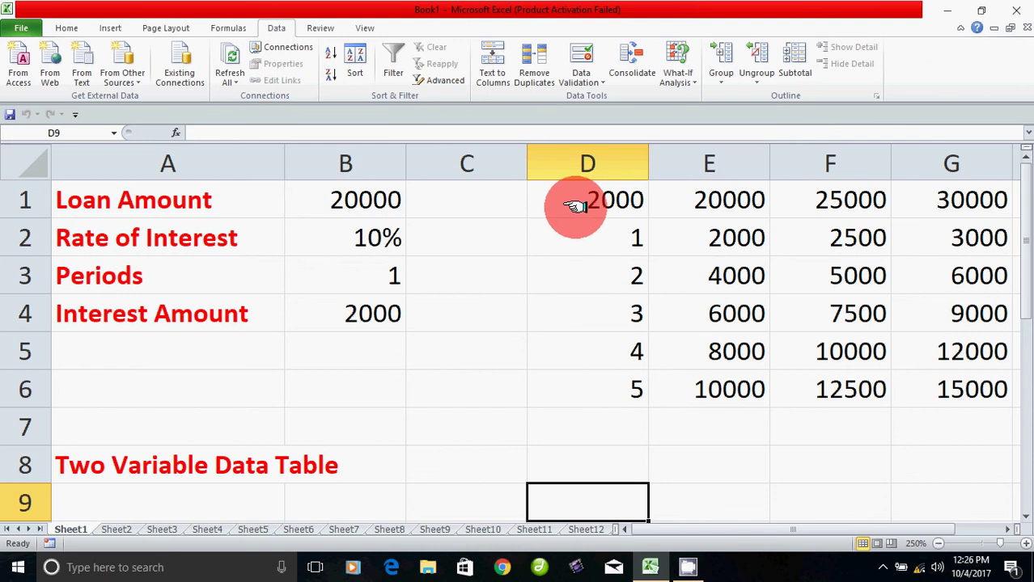
pyautogui.moveTo(577, 203); pyautogui.dragTo(912, 398)
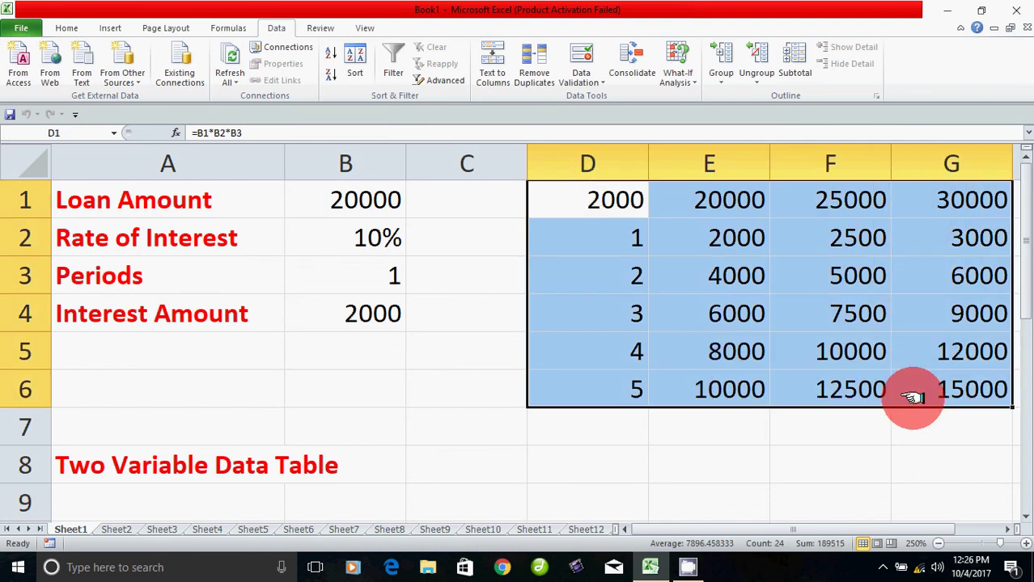
# Delete the old table and retype periods 1 to 5 in D2:D6
pyautogui.press('Delete')
pyautogui.click(793, 489)
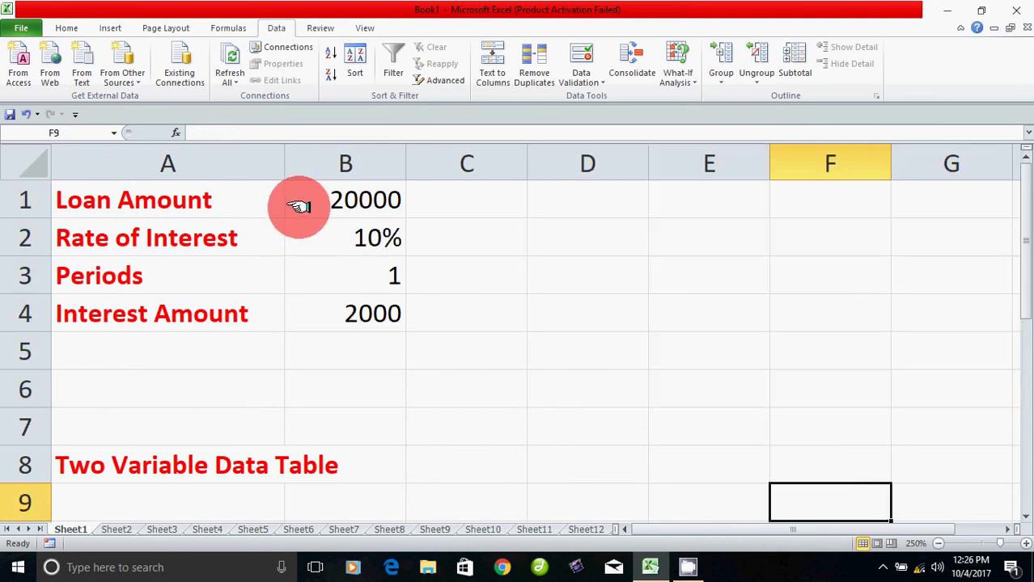
pyautogui.click(570, 207)
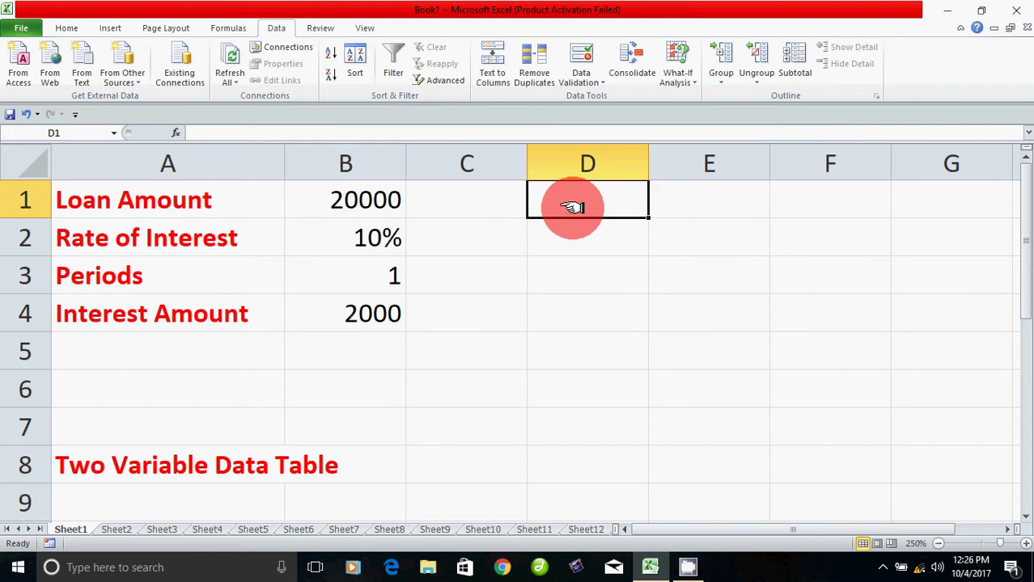
pyautogui.click(566, 238)
pyautogui.write('1')
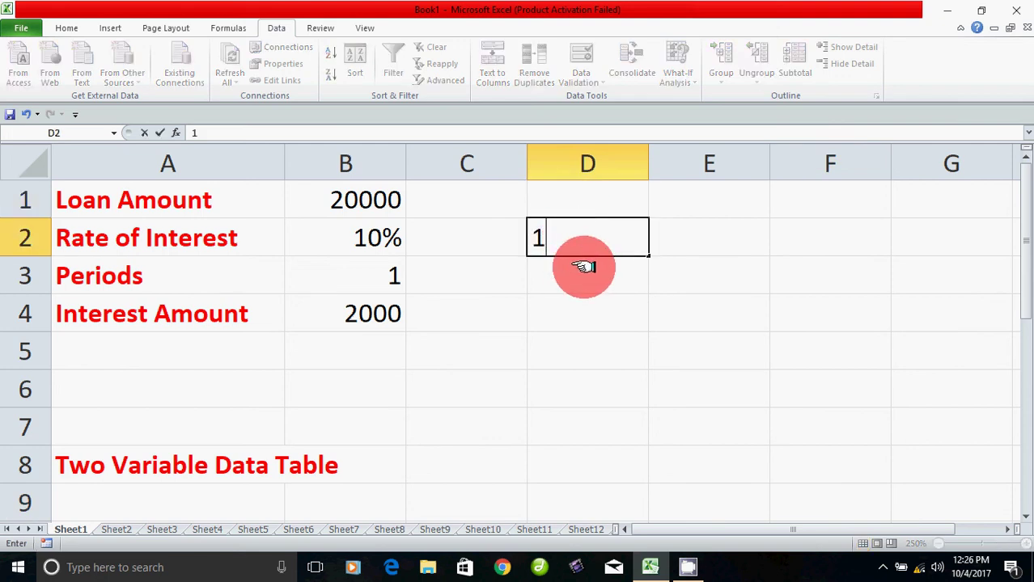
pyautogui.click(584, 272)
pyautogui.write('2')
pyautogui.click(593, 309)
pyautogui.write('3')
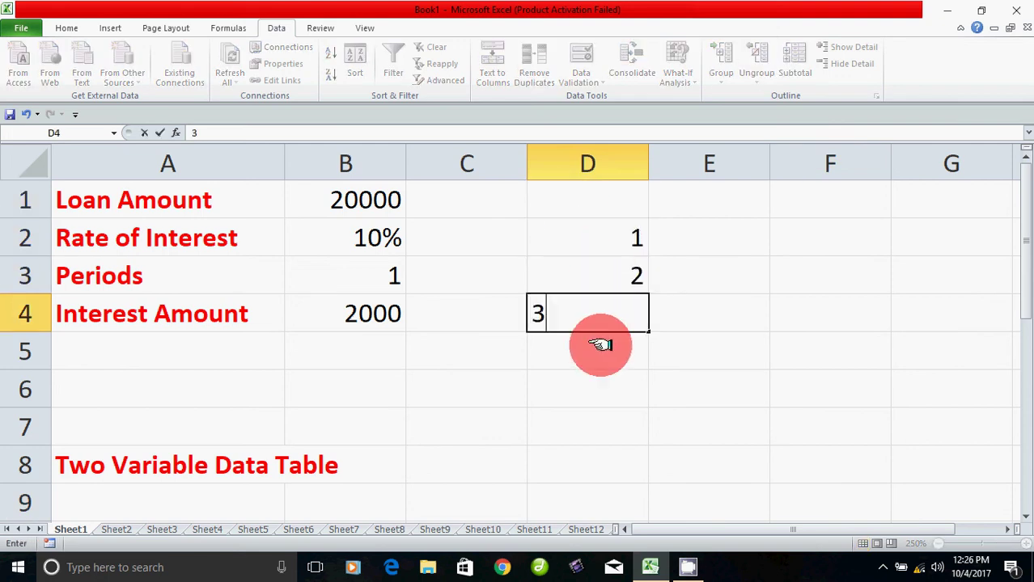
pyautogui.click(600, 348)
pyautogui.write('4')
pyautogui.click(620, 387)
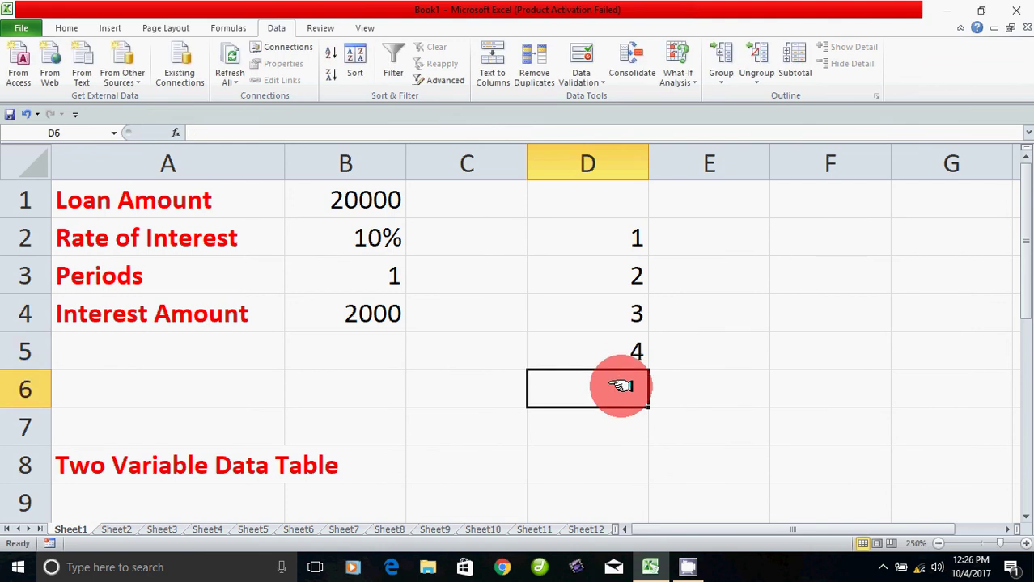
pyautogui.write('5')
pyautogui.click(627, 427)
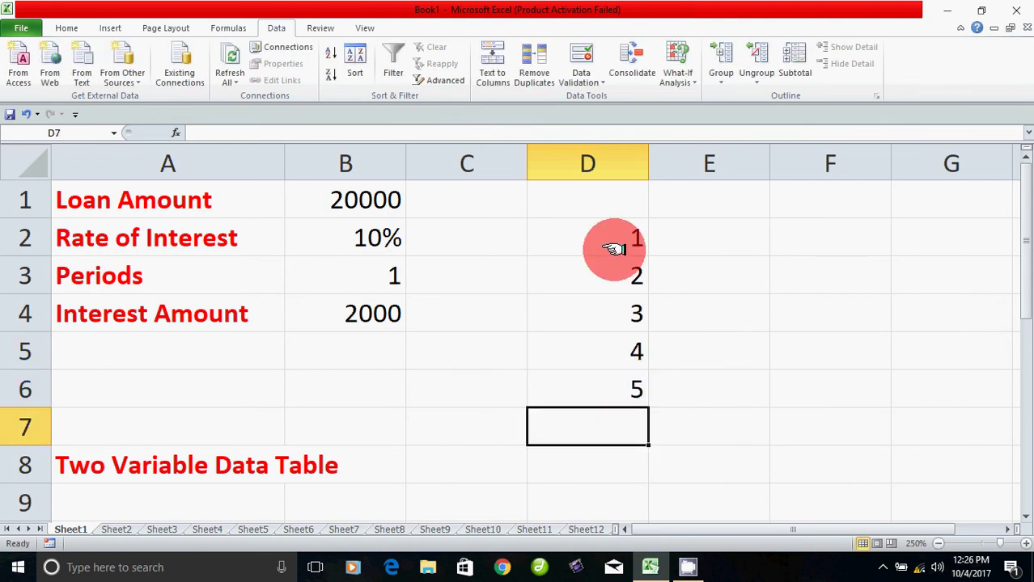
pyautogui.moveTo(615, 243); pyautogui.dragTo(611, 347)
pyautogui.click(616, 392)
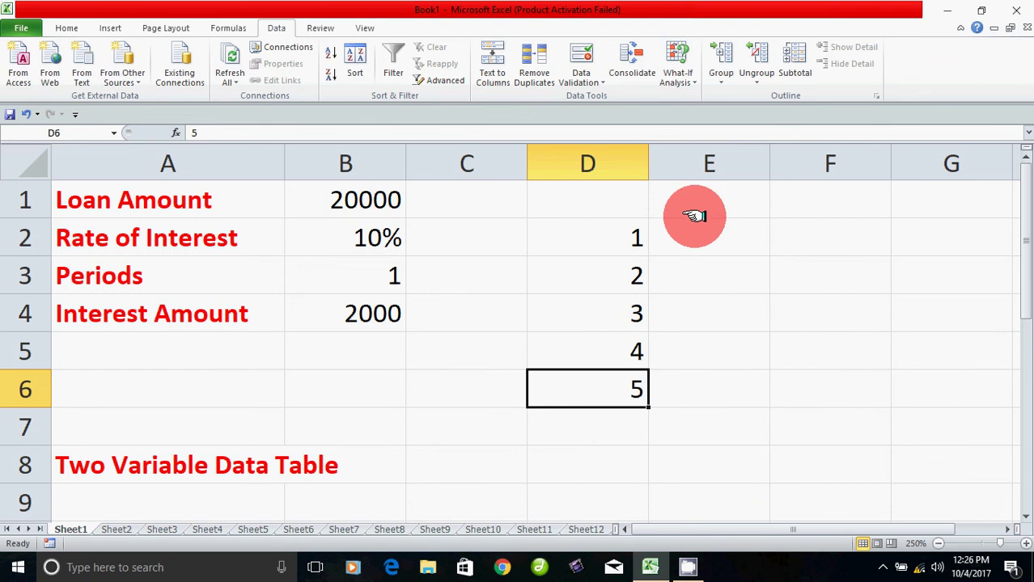
# Enter new loan amounts 25000, 30000 and 40000 in E1:G1
pyautogui.click(705, 201)
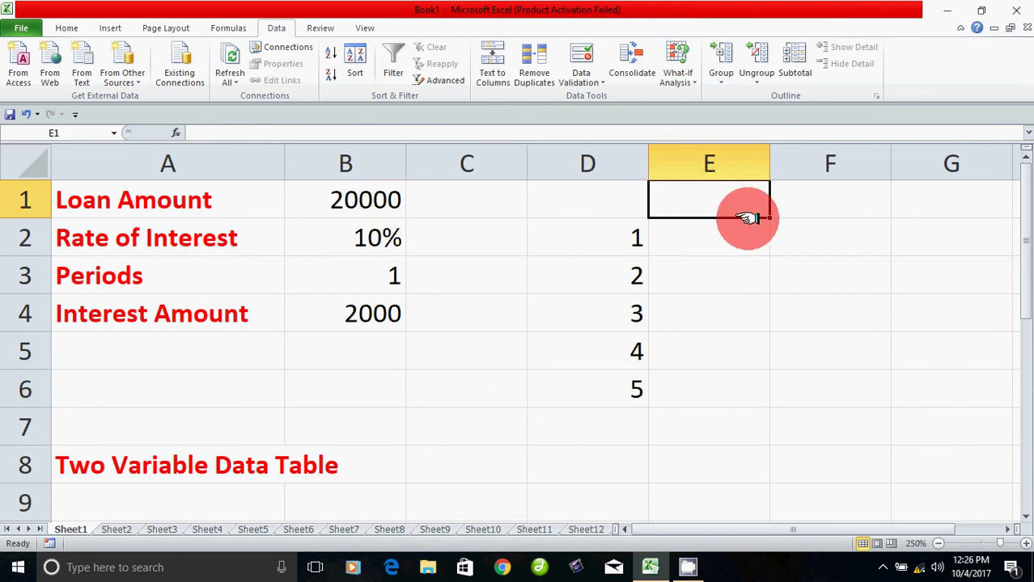
pyautogui.write('25000')
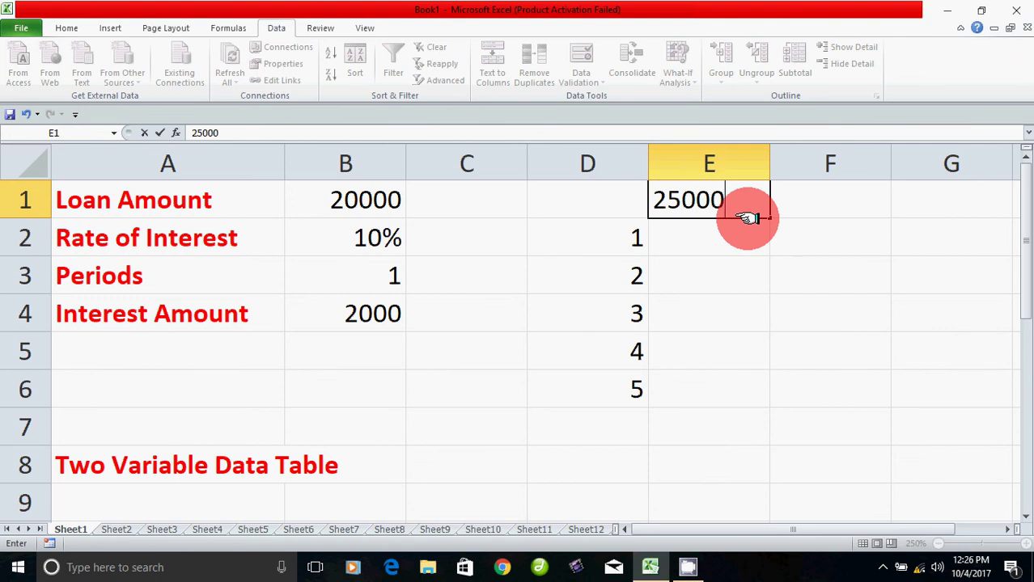
pyautogui.press('Tab')
pyautogui.write('3')
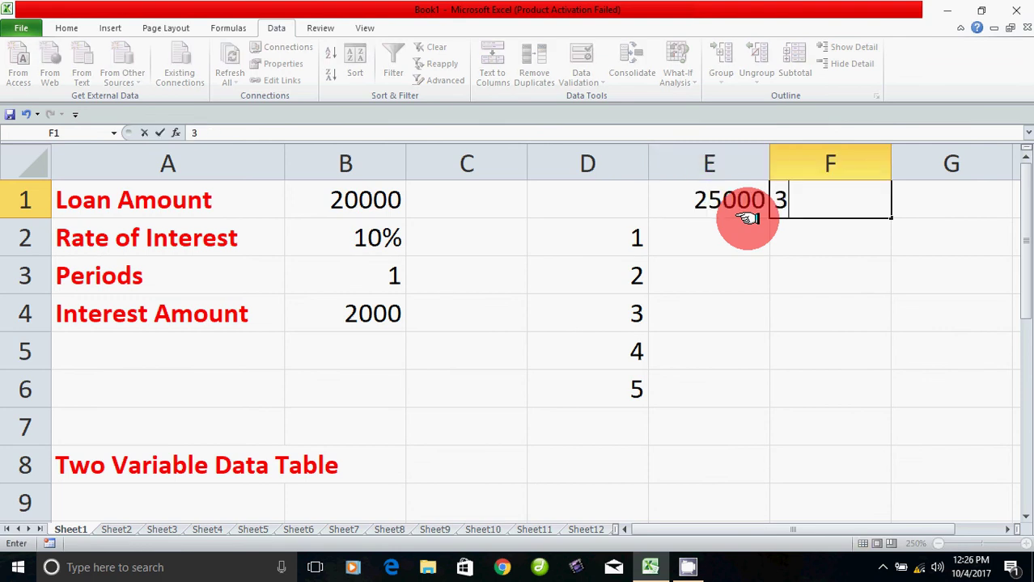
pyautogui.write('0000')
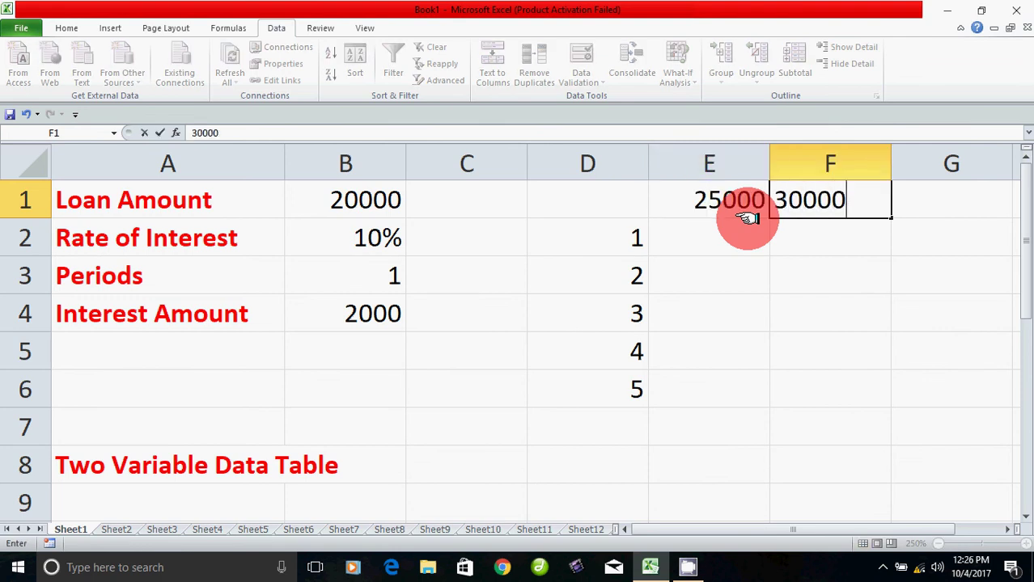
pyautogui.press('Tab')
pyautogui.write('400')
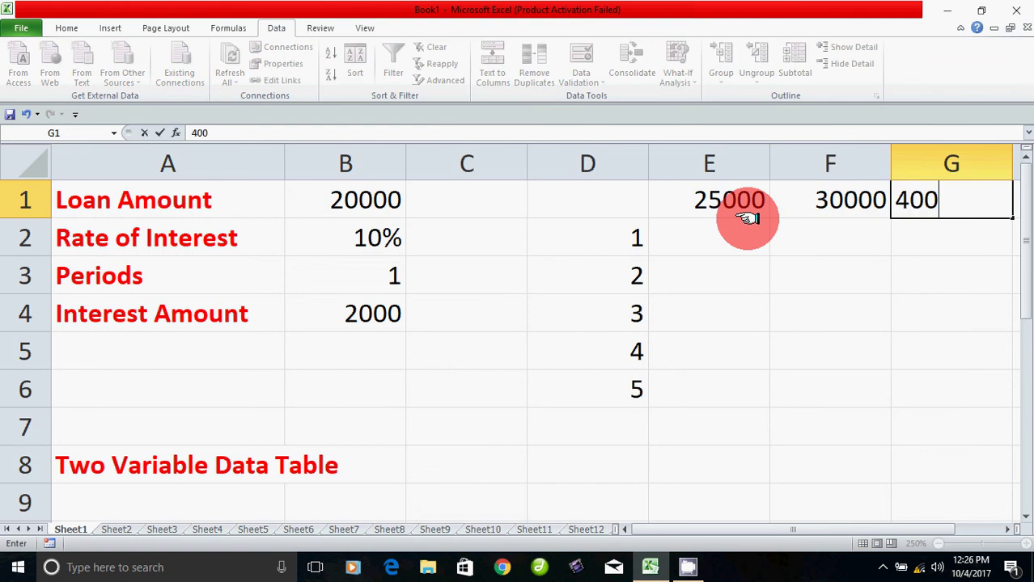
pyautogui.write('00')
pyautogui.click(716, 243)
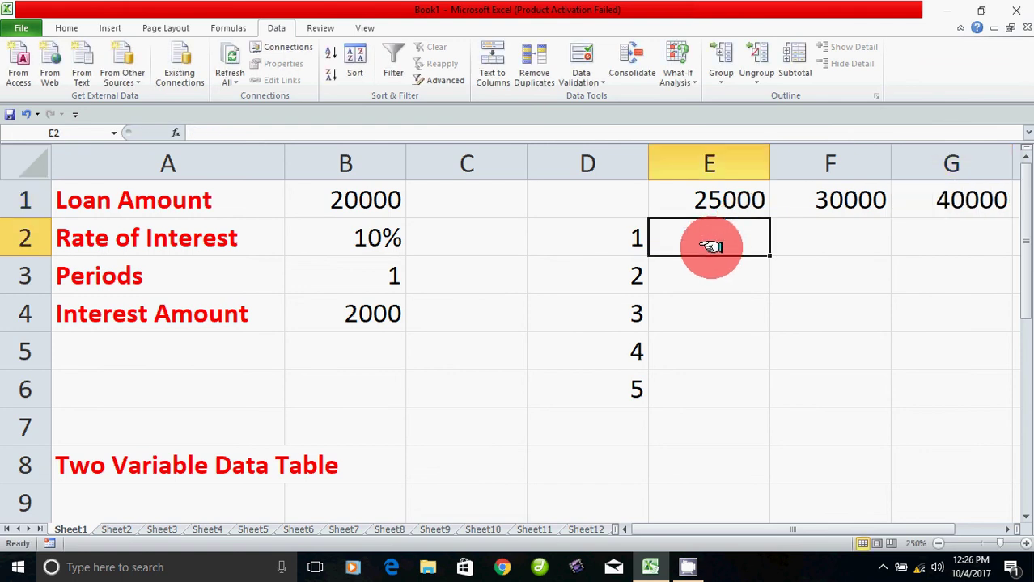
pyautogui.click(617, 208)
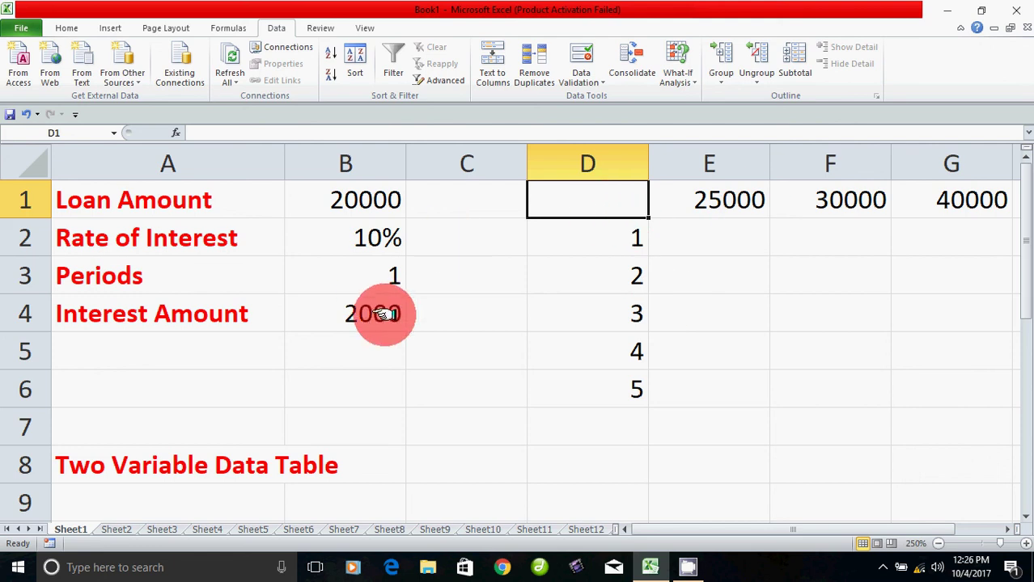
# Rebuild the corner formula in D1 as =B1*B2*B3 from loan, rate and periods
pyautogui.write('=')
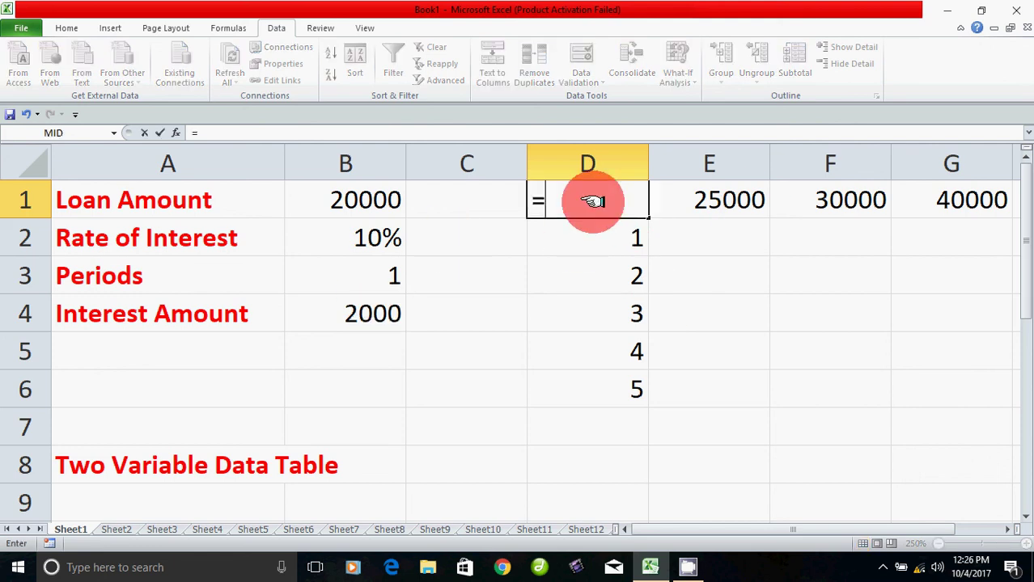
pyautogui.click(369, 203)
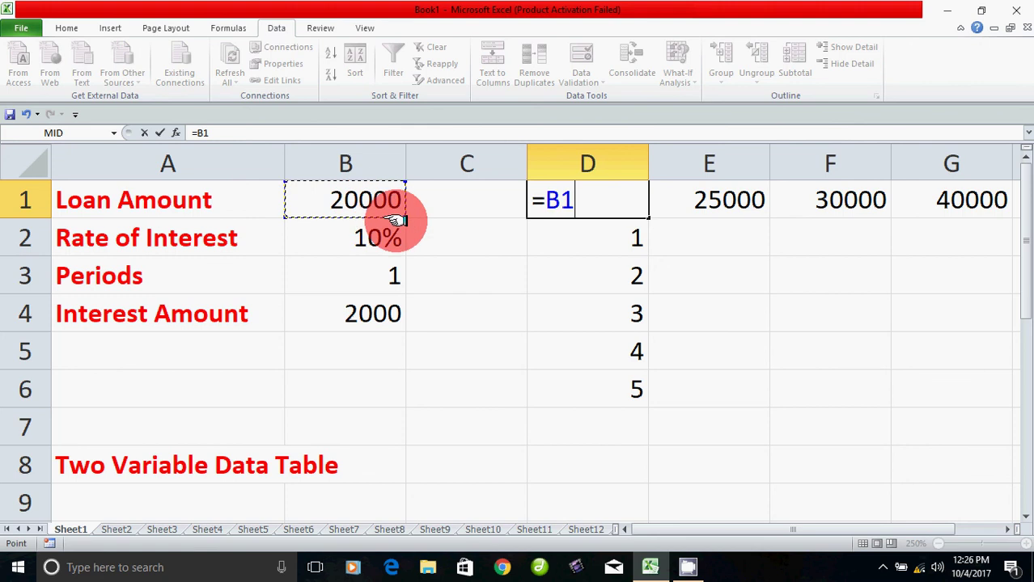
pyautogui.write('*')
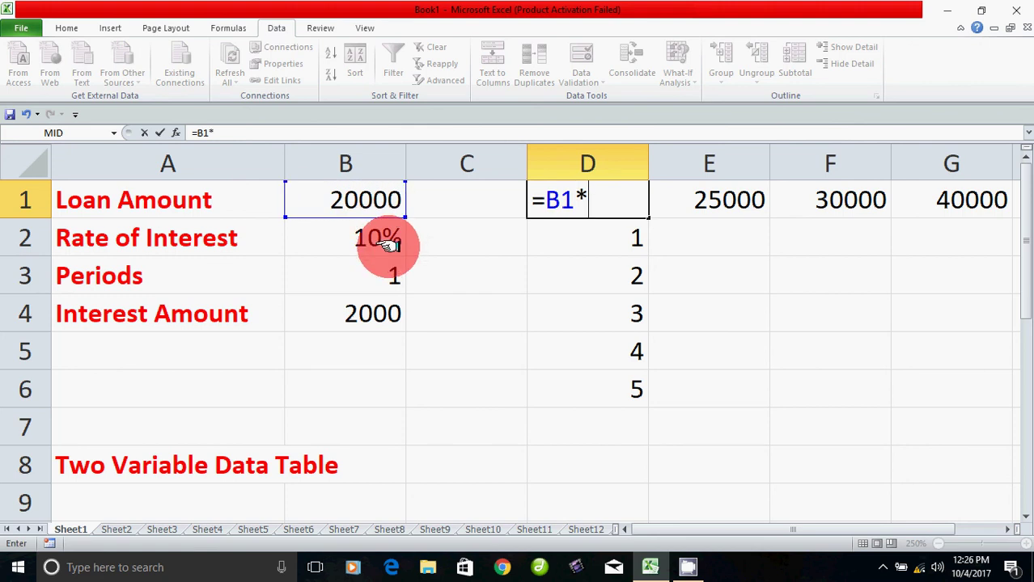
pyautogui.click(390, 245)
pyautogui.write('*')
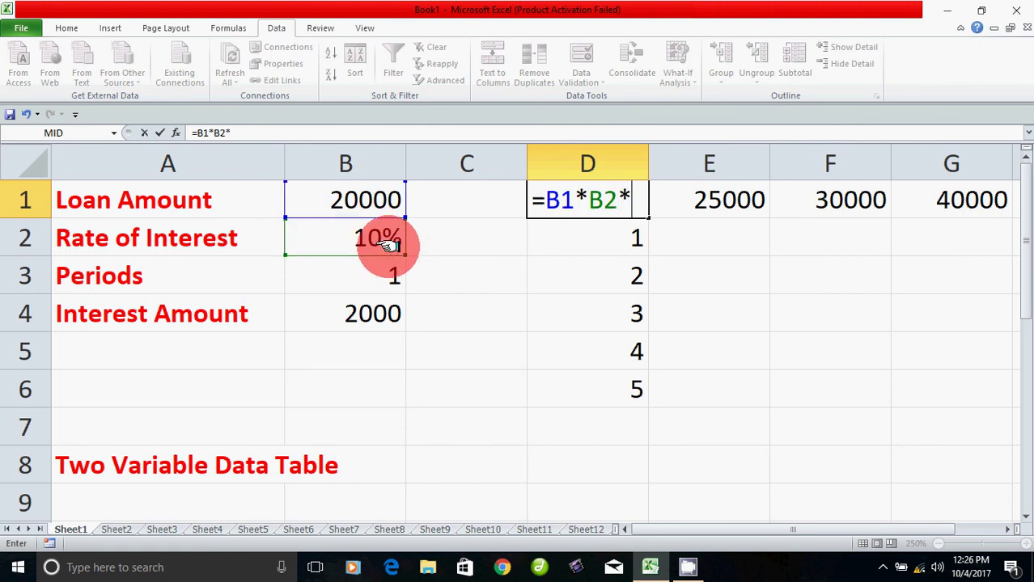
pyautogui.click(387, 276)
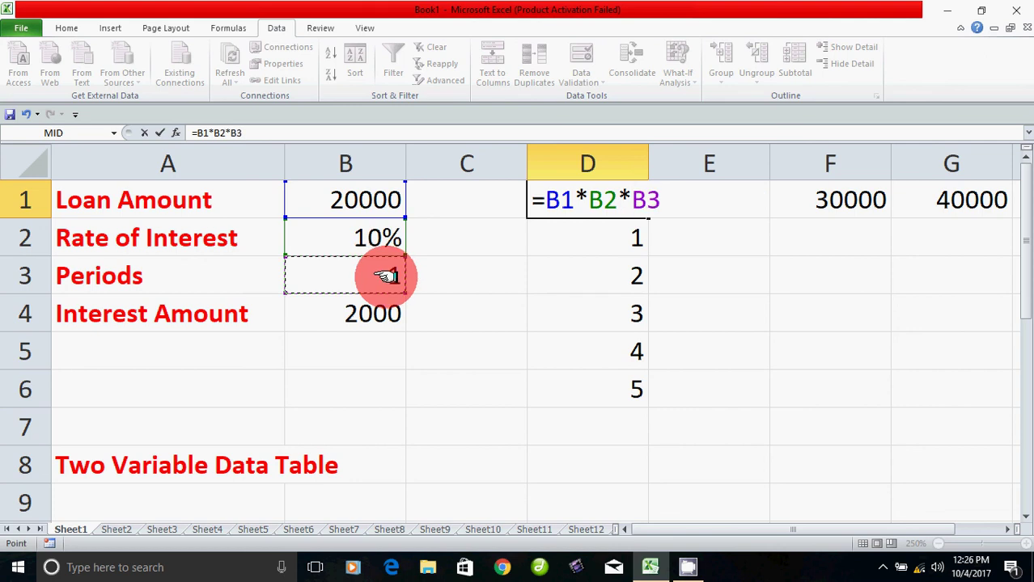
pyautogui.press('Return')
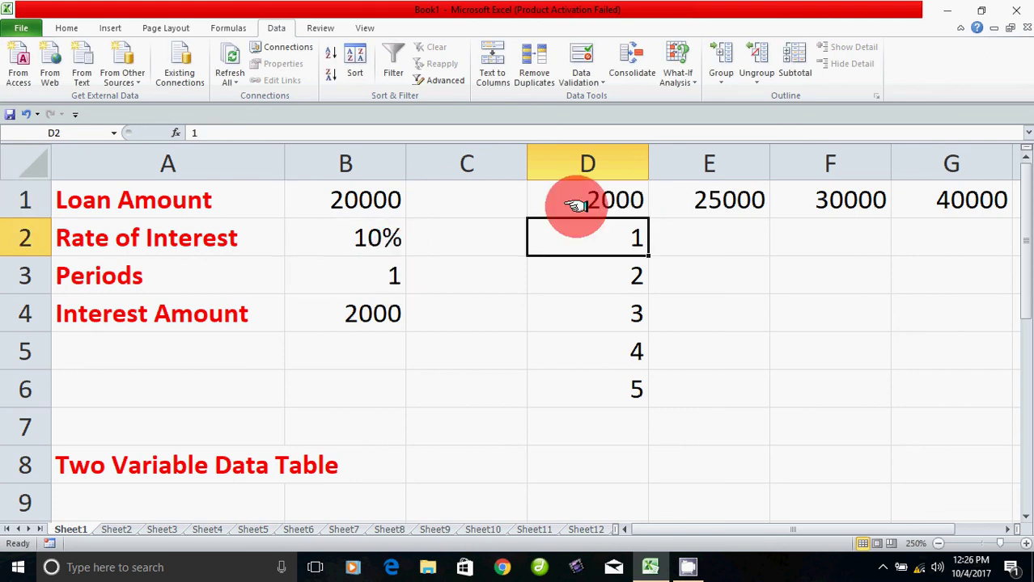
pyautogui.click(577, 203)
# Create a Data Table on D1:G6 with row input cell B1 and column input cell B3
pyautogui.moveTo(577, 200); pyautogui.dragTo(914, 383)
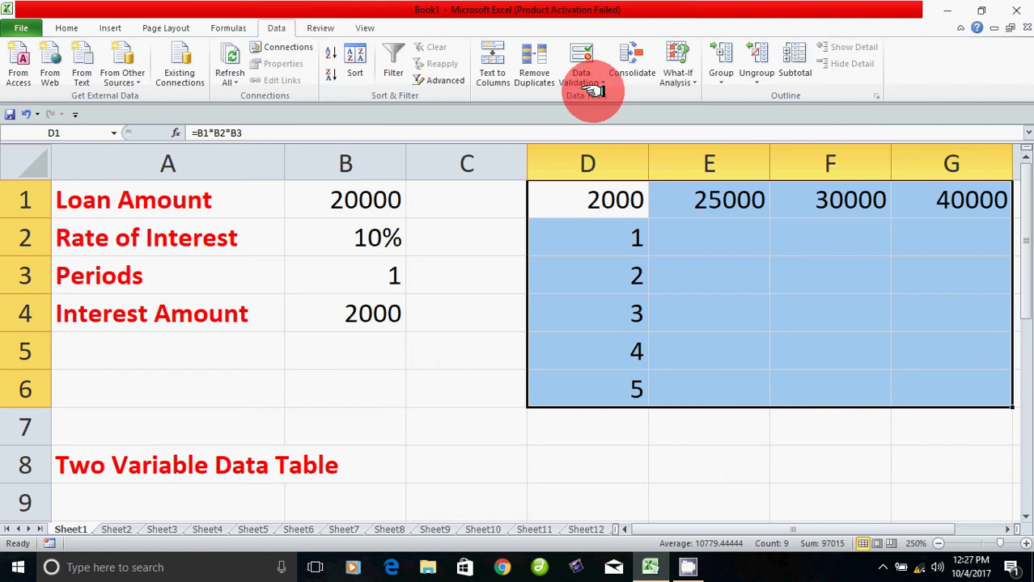
pyautogui.click(687, 85)
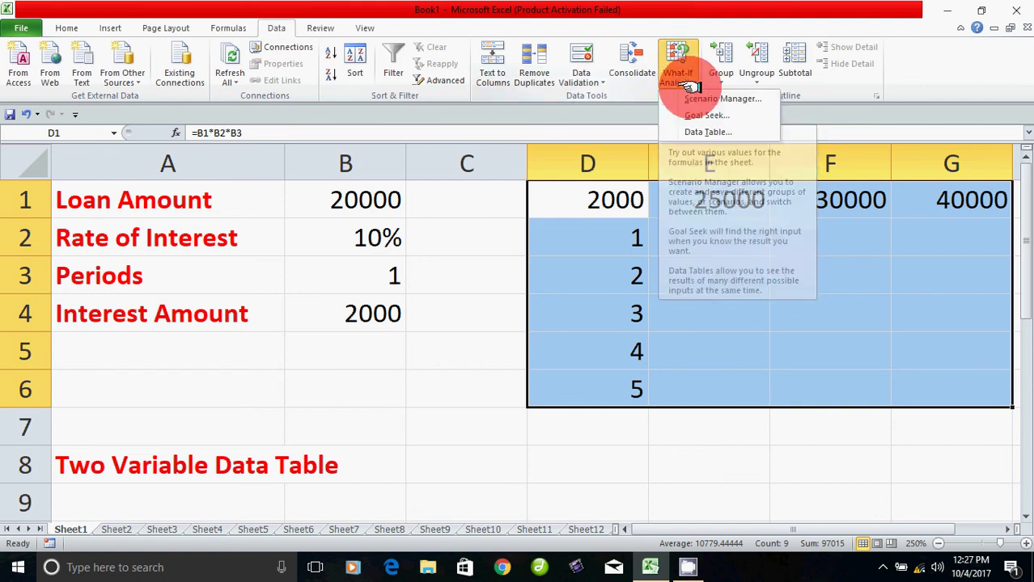
pyautogui.click(702, 134)
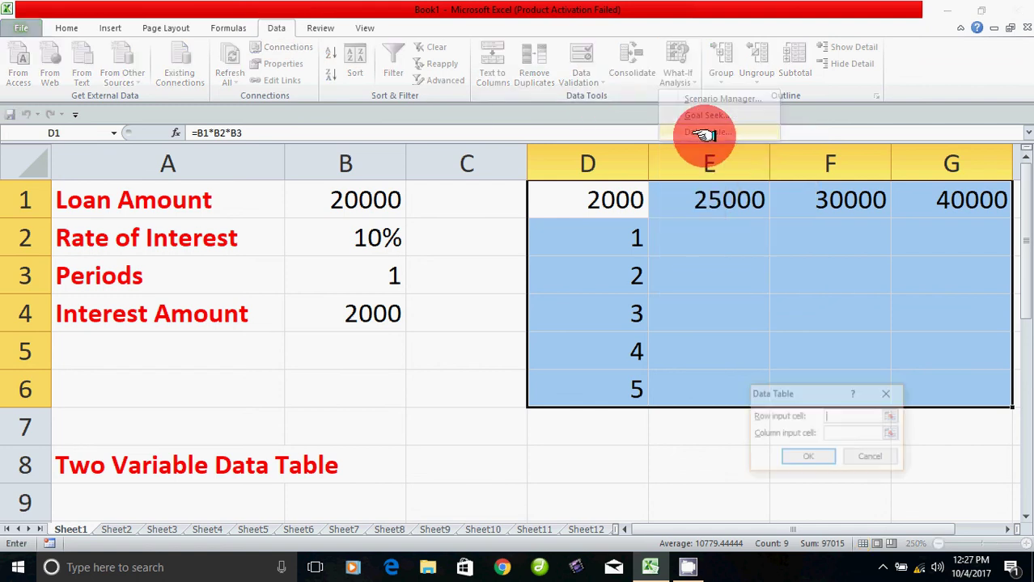
pyautogui.moveTo(824, 397); pyautogui.dragTo(754, 453)
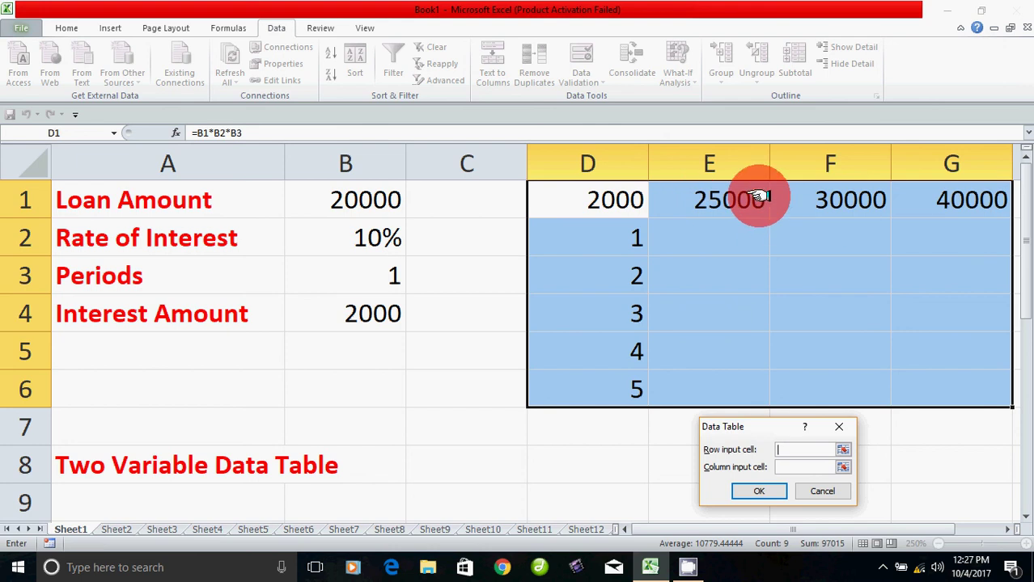
pyautogui.click(368, 205)
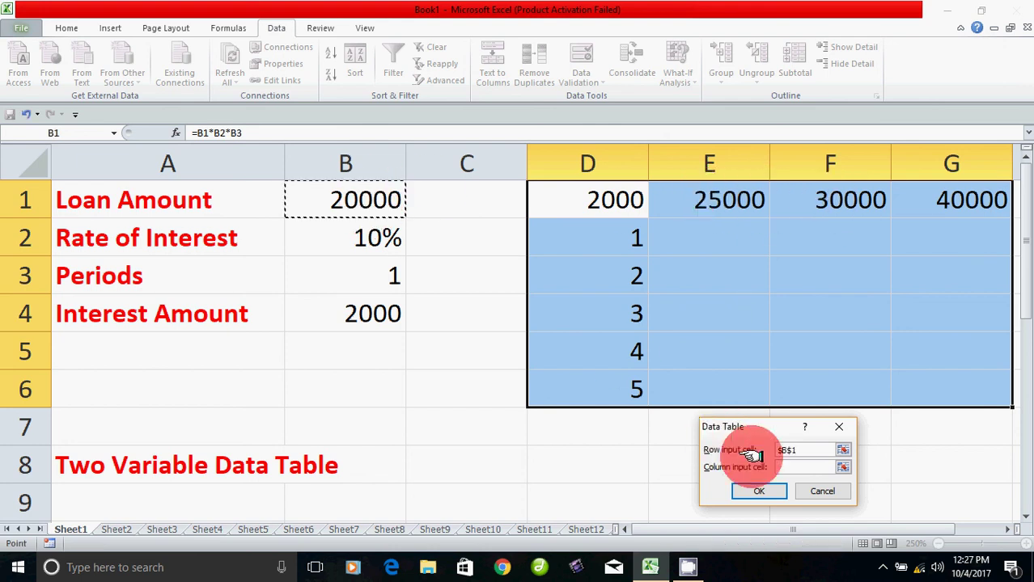
pyautogui.click(783, 468)
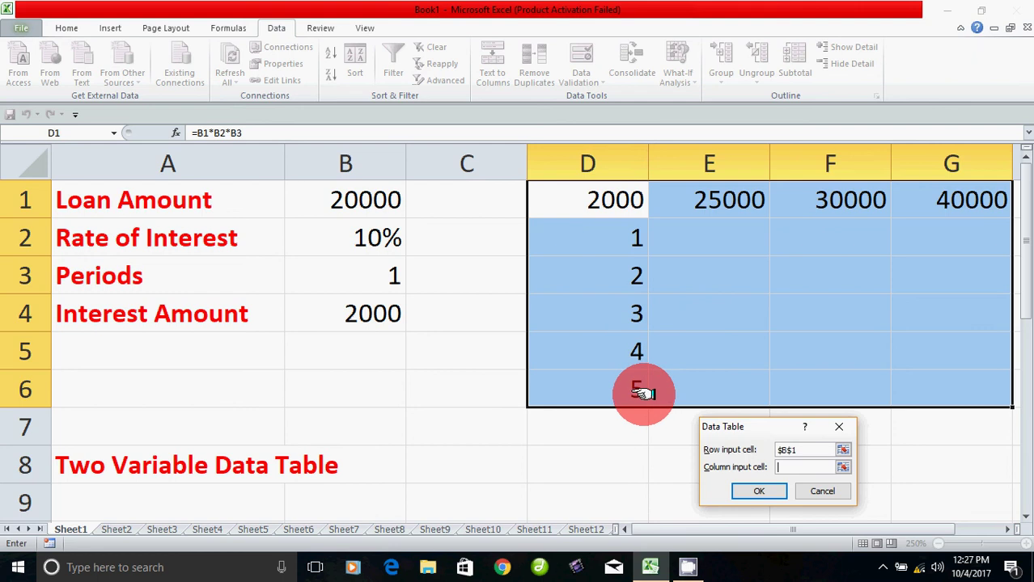
pyautogui.click(394, 279)
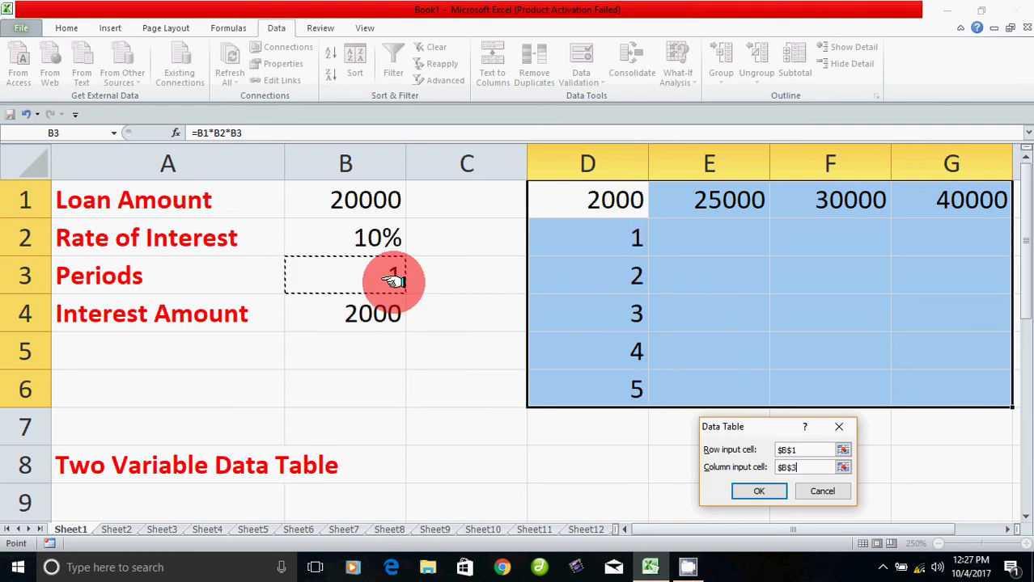
pyautogui.click(751, 491)
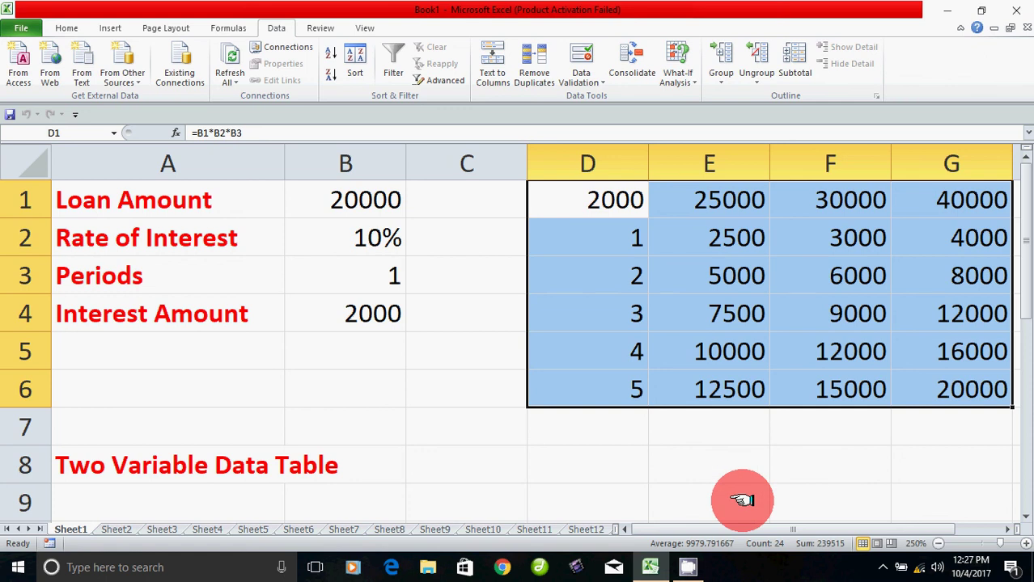